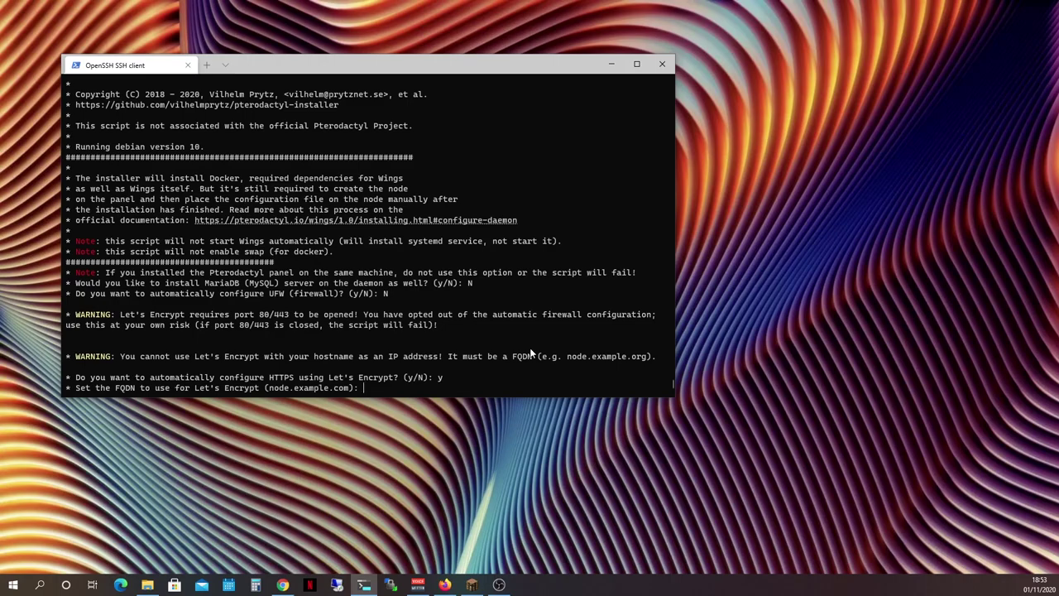
Finish the Wings installer with FQDN game01.rbgl.fr and a Let's Encrypt e-mail, confirming with y
{"action": "type", "text": "game01.rbgl.fr"}
{"action": "key", "text": "Return"}
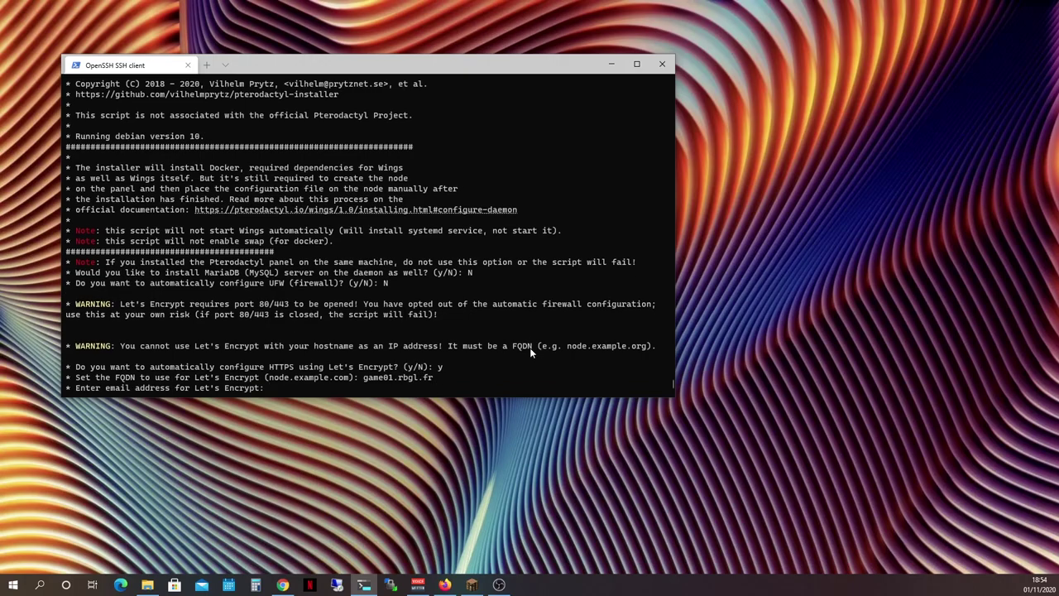
{"action": "key", "text": "Return"}
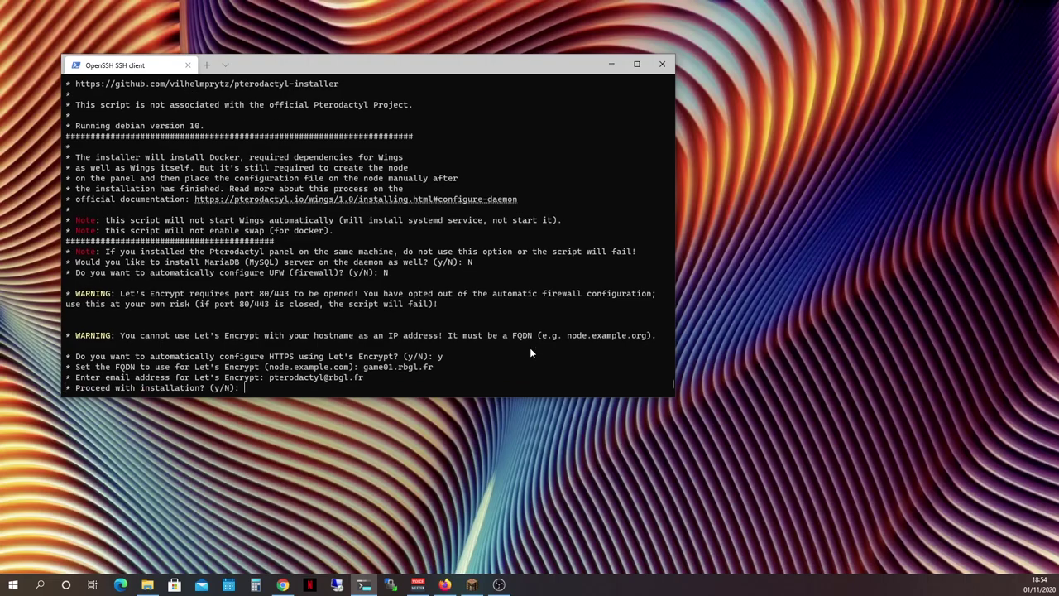
{"action": "type", "text": "y"}
{"action": "key", "text": "Return"}
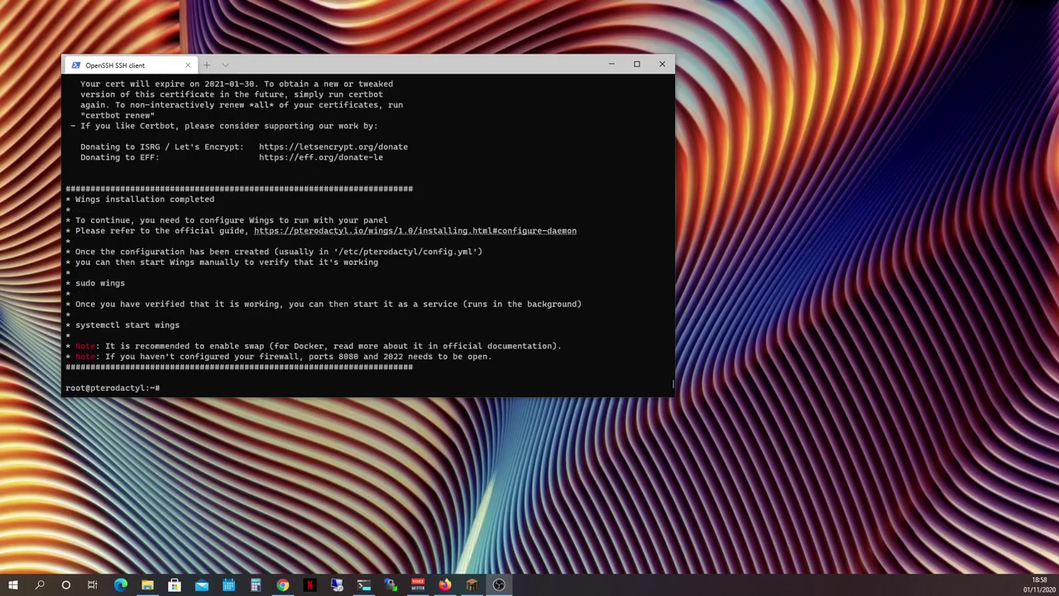
Leave the terminal for Firefox and start a new browser tab
{"action": "left_click", "coordinate": [175, 388]}
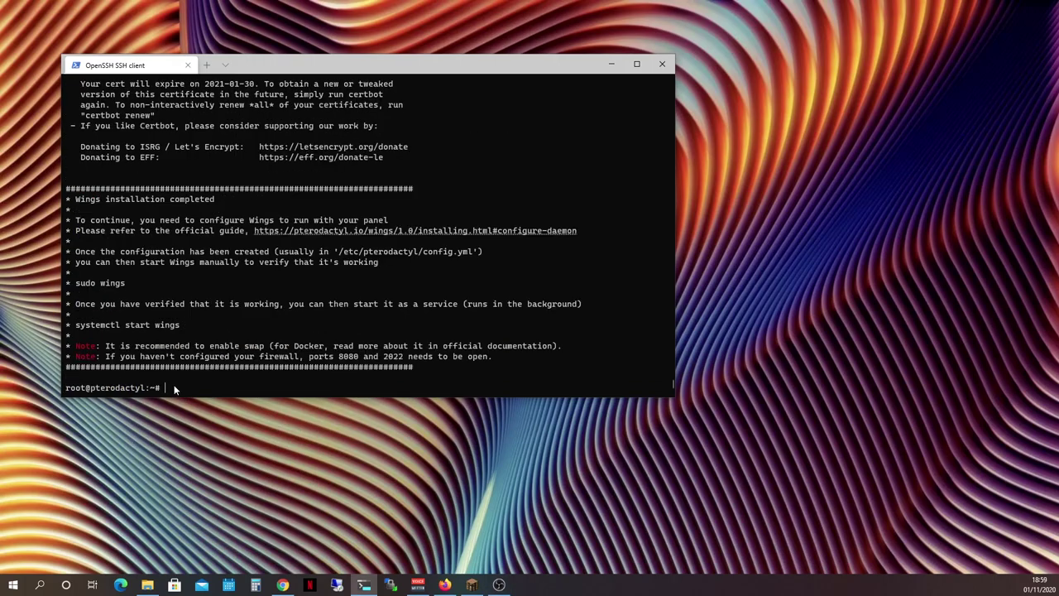
{"action": "left_click", "coordinate": [445, 584]}
{"action": "left_click", "coordinate": [620, 38]}
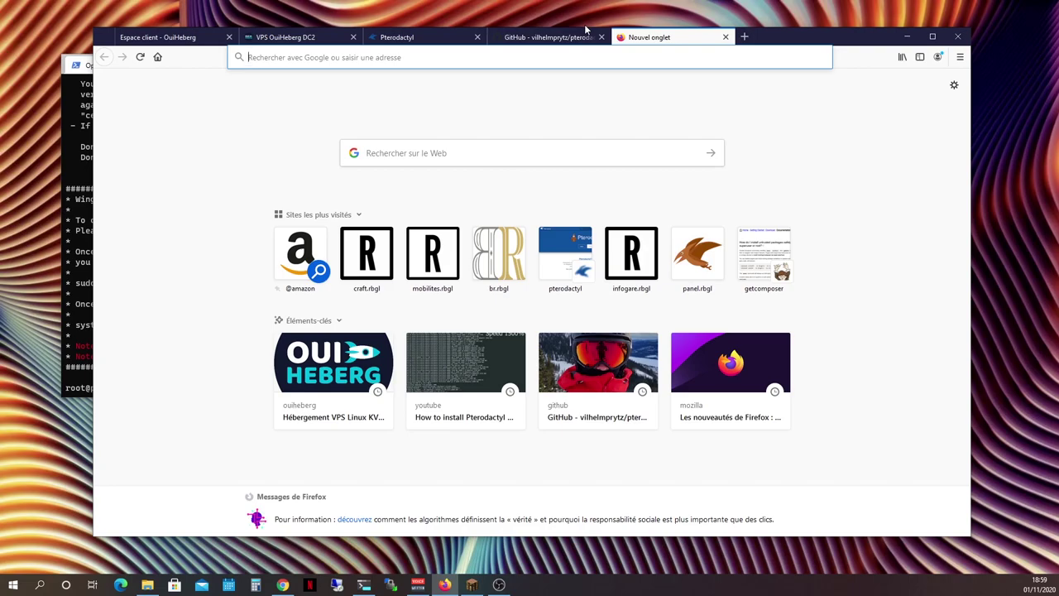
Load panel.rbgl.fr and sign in with the admin username and password
{"action": "type", "text": "panel"}
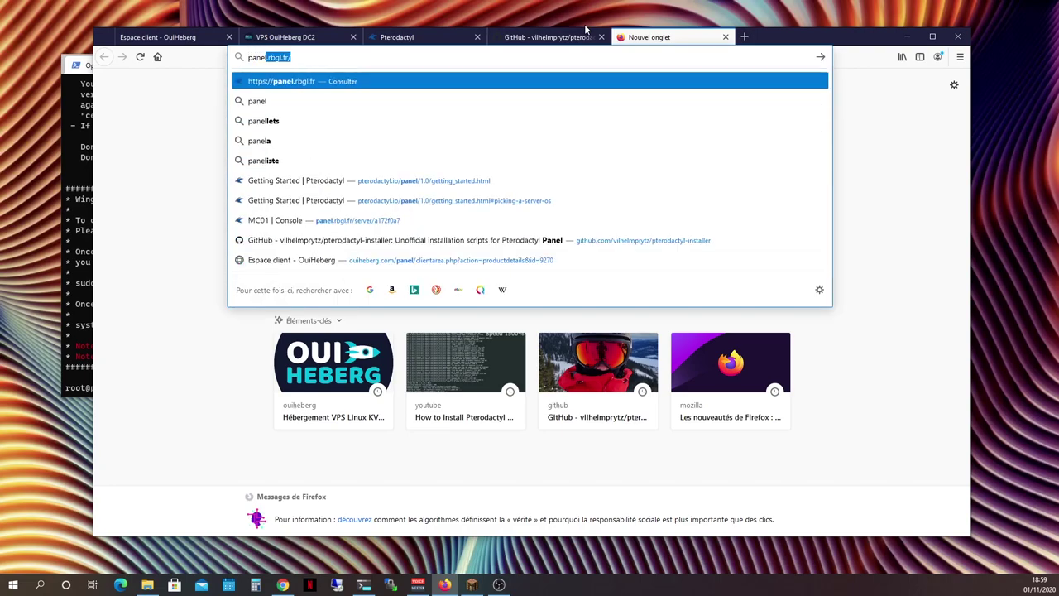
{"action": "type", "text": ".rbgl.fr"}
{"action": "key", "text": "Return"}
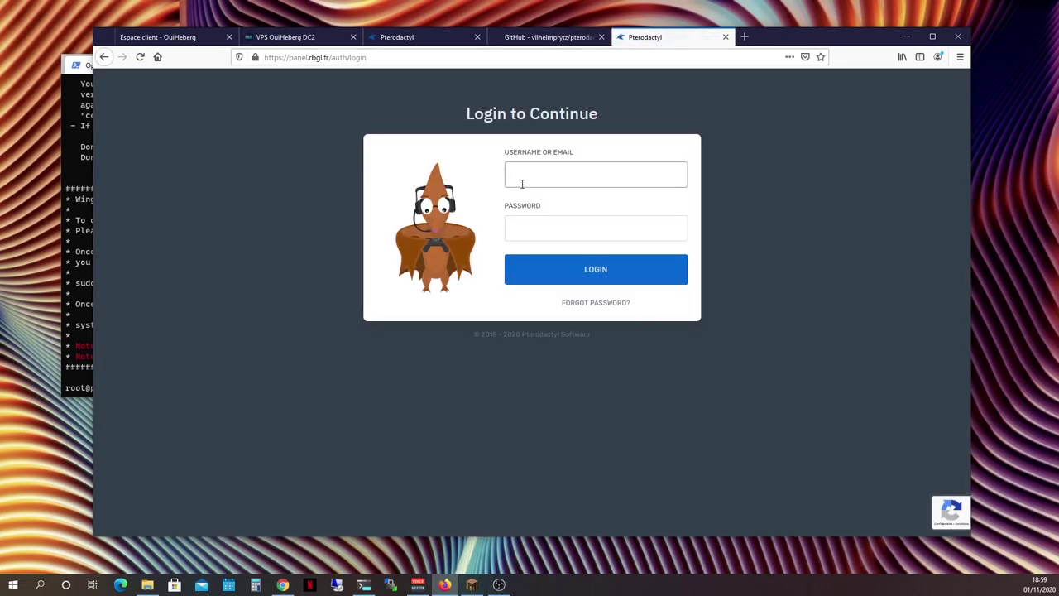
{"action": "left_click", "coordinate": [521, 184]}
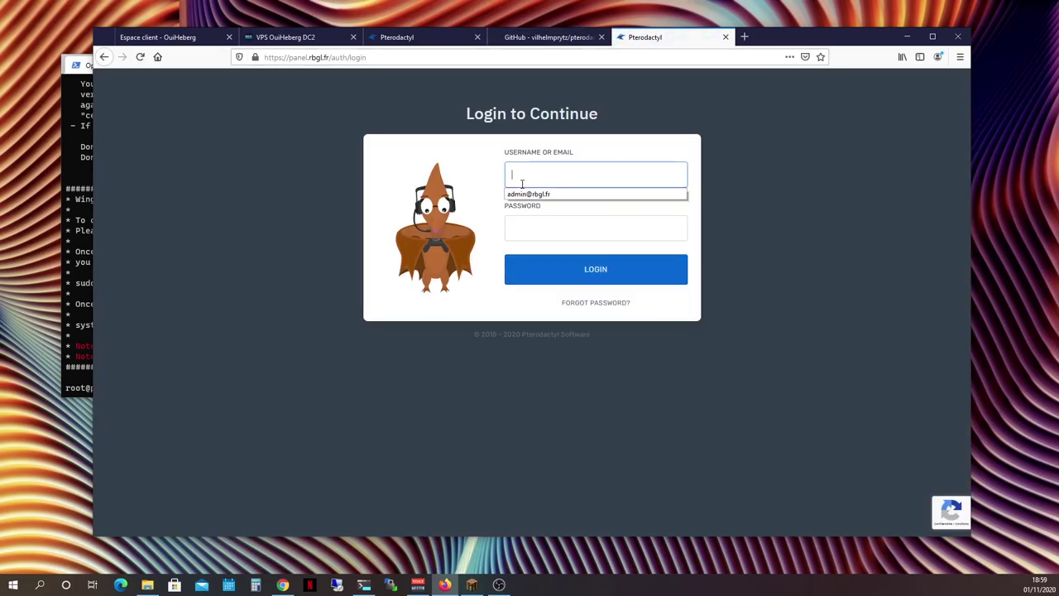
{"action": "type", "text": "pter"}
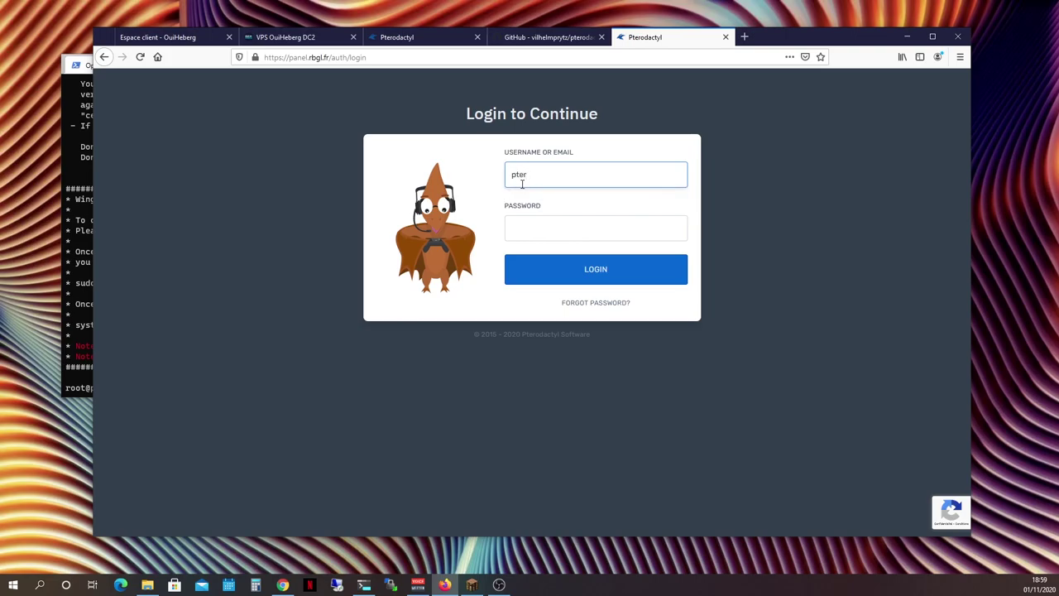
{"action": "type", "text": "odactyl"}
{"action": "key", "text": "Tab"}
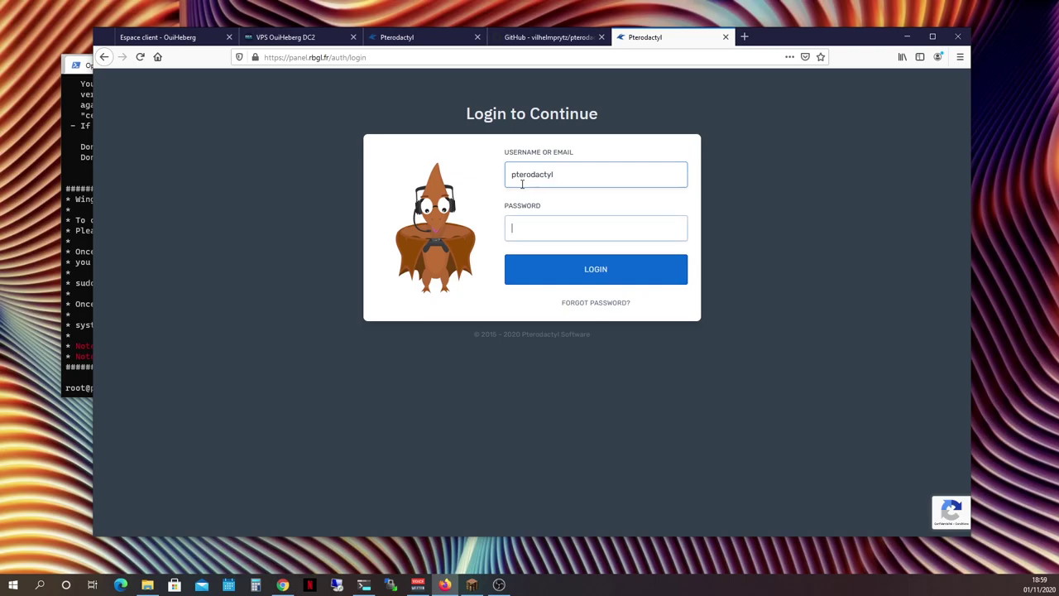
{"action": "type", "text": "•••••••••••"}
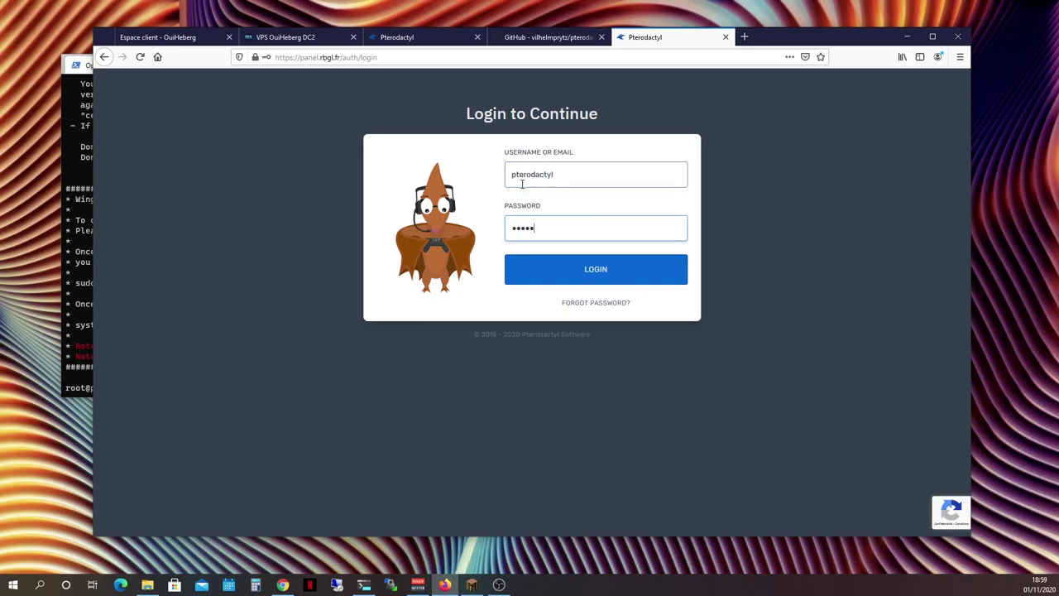
{"action": "key", "text": "Return"}
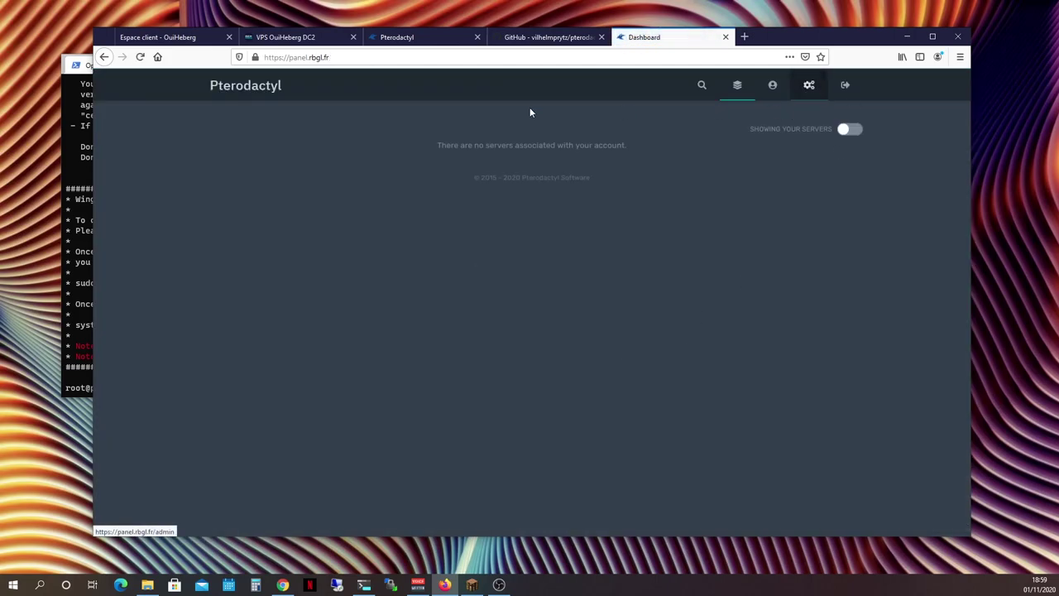
In the admin area, add a location with short code VPS and go to the Nodes list
{"action": "left_click", "coordinate": [806, 87]}
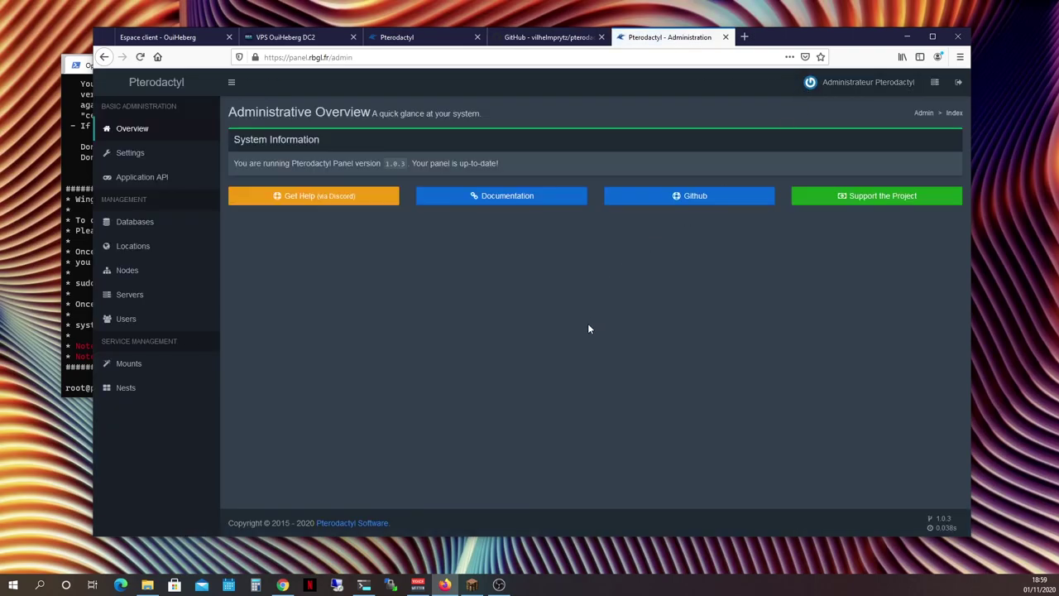
{"action": "left_click", "coordinate": [204, 256]}
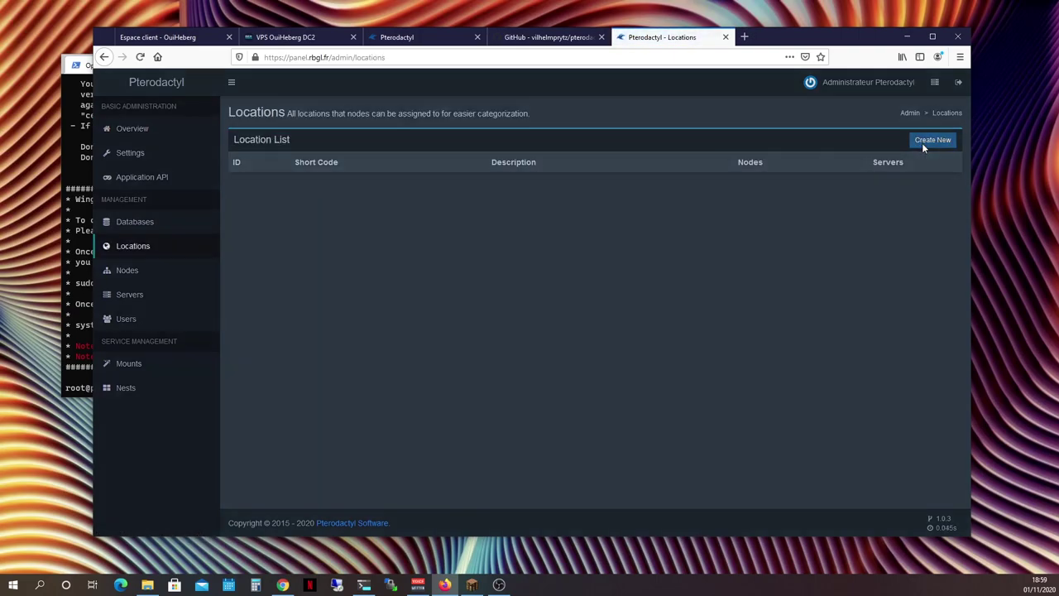
{"action": "left_click", "coordinate": [921, 142]}
{"action": "left_click", "coordinate": [416, 151]}
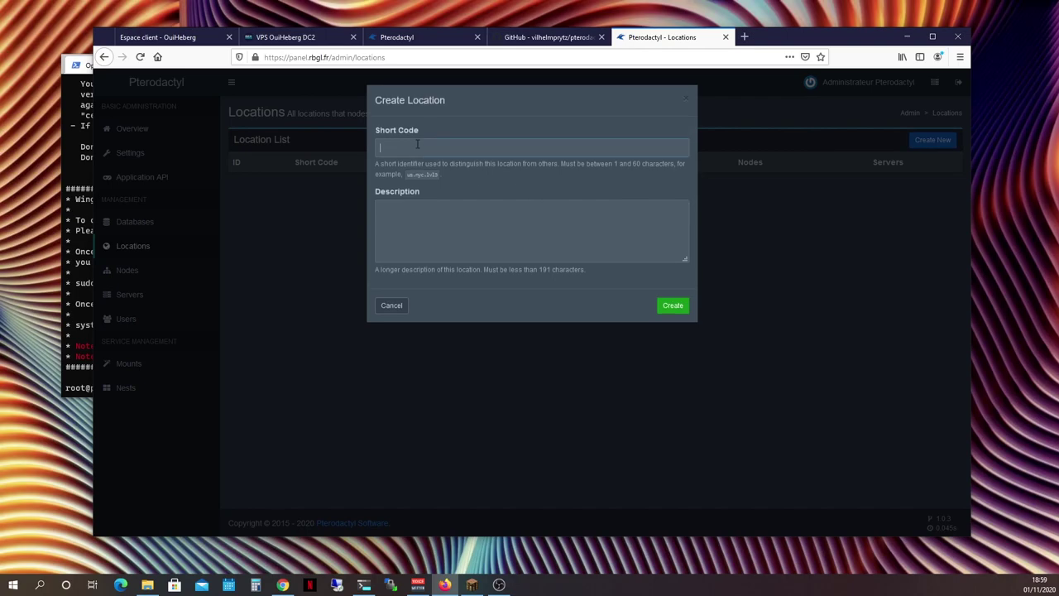
{"action": "type", "text": "VPS"}
{"action": "left_click", "coordinate": [670, 307]}
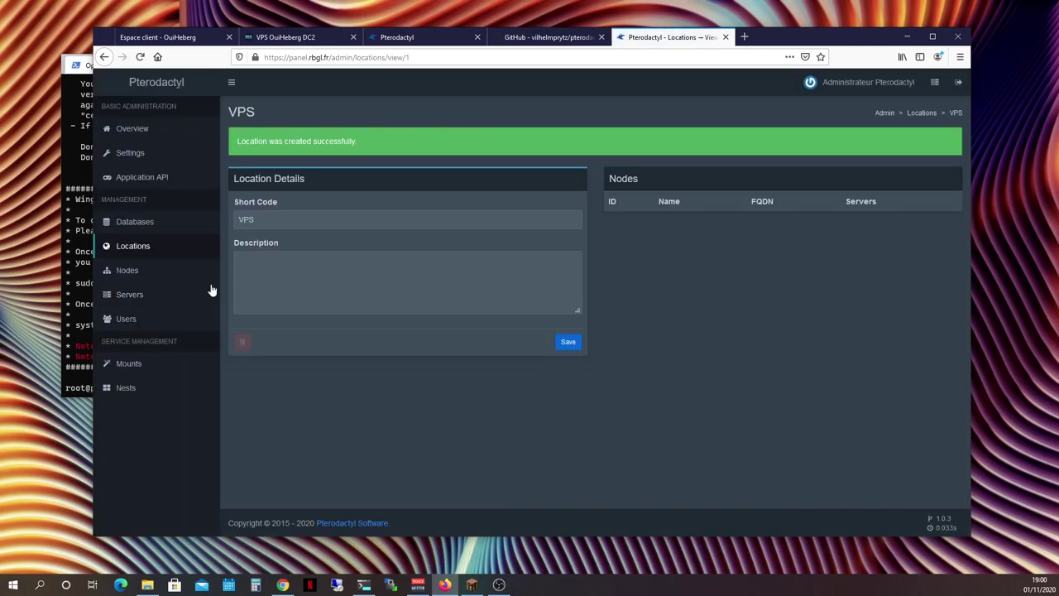
{"action": "left_click", "coordinate": [162, 281]}
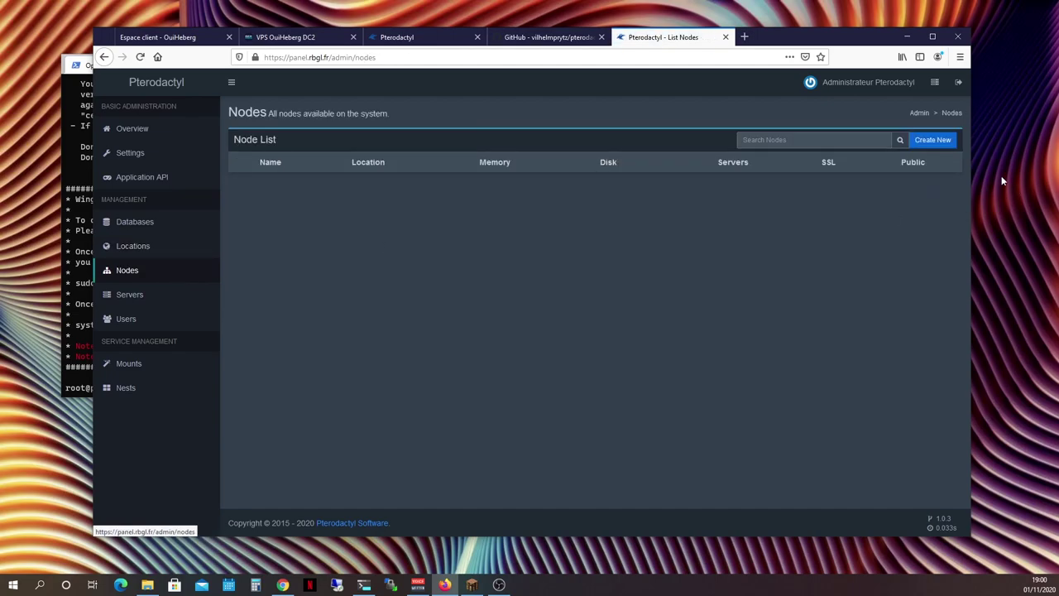
Start a new node named game01 in location VPS with FQDN game01.rbgl.fr
{"action": "left_click", "coordinate": [937, 141]}
{"action": "left_click", "coordinate": [281, 180]}
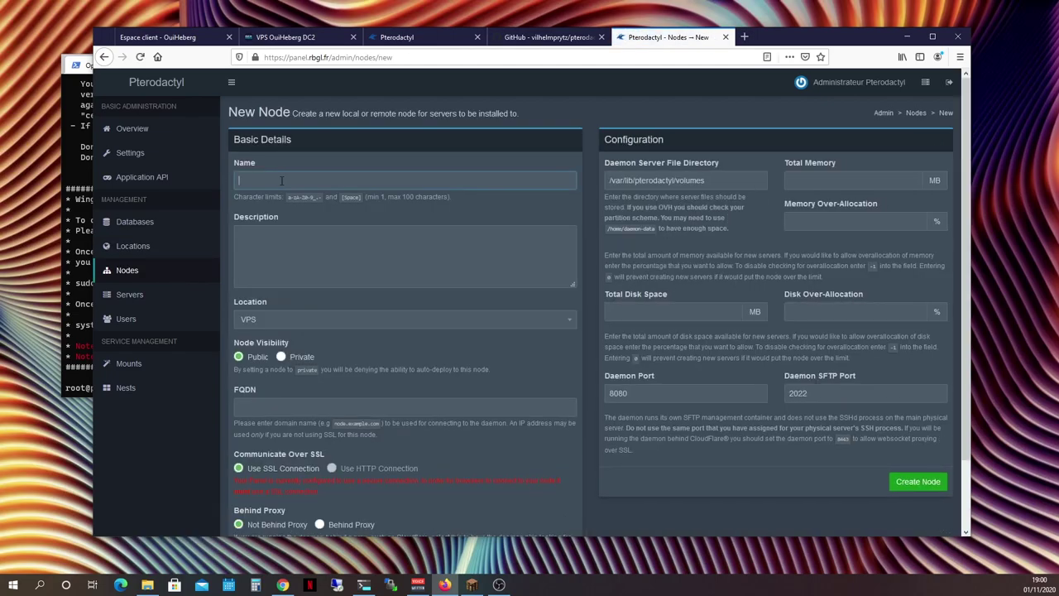
{"action": "type", "text": "gmae"}
{"action": "key", "text": "BackSpace"}
{"action": "type", "text": "ame01"}
{"action": "left_click", "coordinate": [314, 261]}
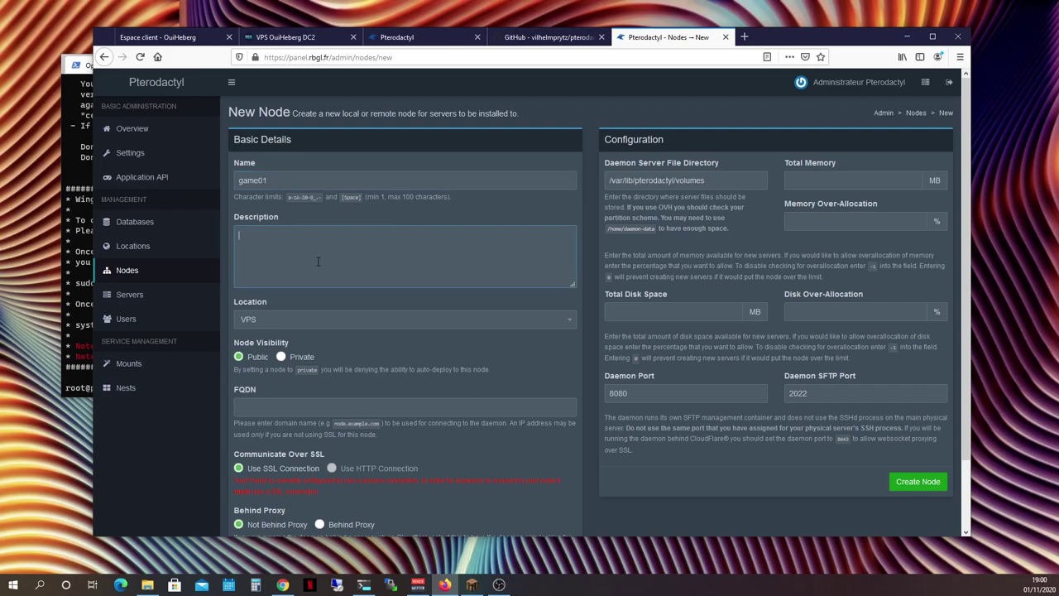
{"action": "left_click", "coordinate": [270, 319]}
{"action": "left_click", "coordinate": [274, 355]}
{"action": "type", "text": "game01.rbgl.fr"}
{"action": "scroll", "coordinate": [347, 417], "scroll_direction": "down", "scroll_amount": 2}
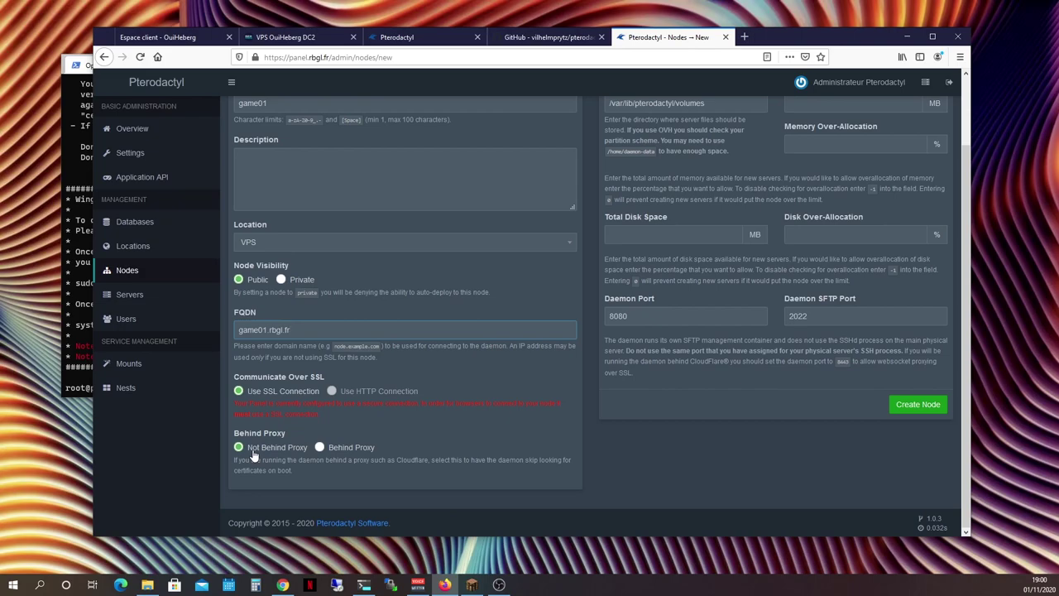
{"action": "scroll", "coordinate": [488, 436], "scroll_direction": "up", "scroll_amount": 2}
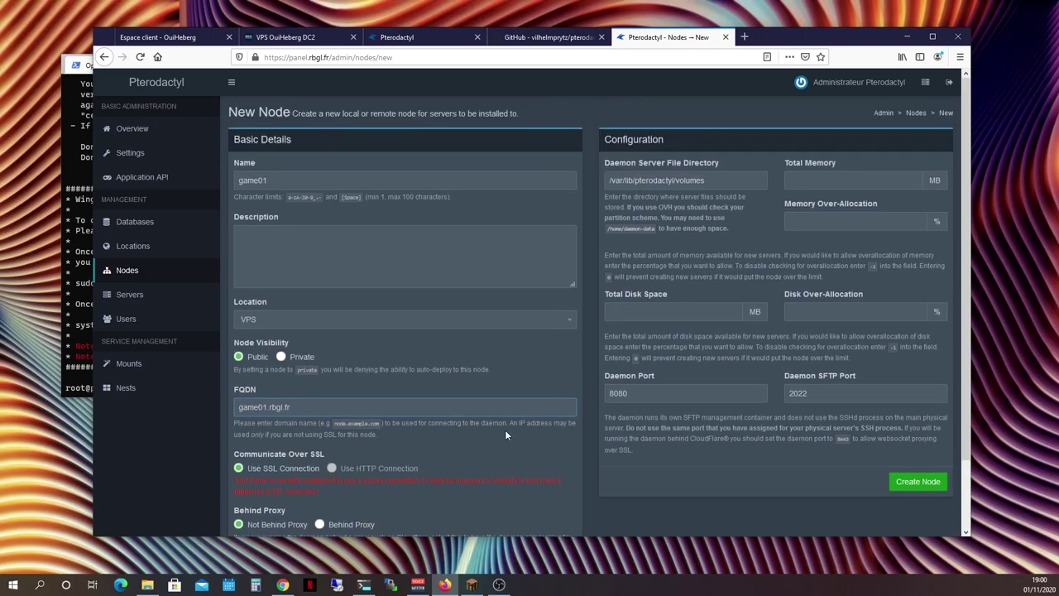
Give the node 8192 MB memory, 32768 MB disk, disk over-allocation -1, and create it
{"action": "left_click", "coordinate": [818, 180]}
{"action": "type", "text": "8192"}
{"action": "left_click", "coordinate": [677, 308]}
{"action": "type", "text": "32768"}
{"action": "left_click", "coordinate": [844, 303]}
{"action": "type", "text": "-1"}
{"action": "left_click", "coordinate": [700, 391]}
{"action": "left_click", "coordinate": [710, 395]}
{"action": "left_click", "coordinate": [848, 394]}
{"action": "left_click", "coordinate": [916, 482]}
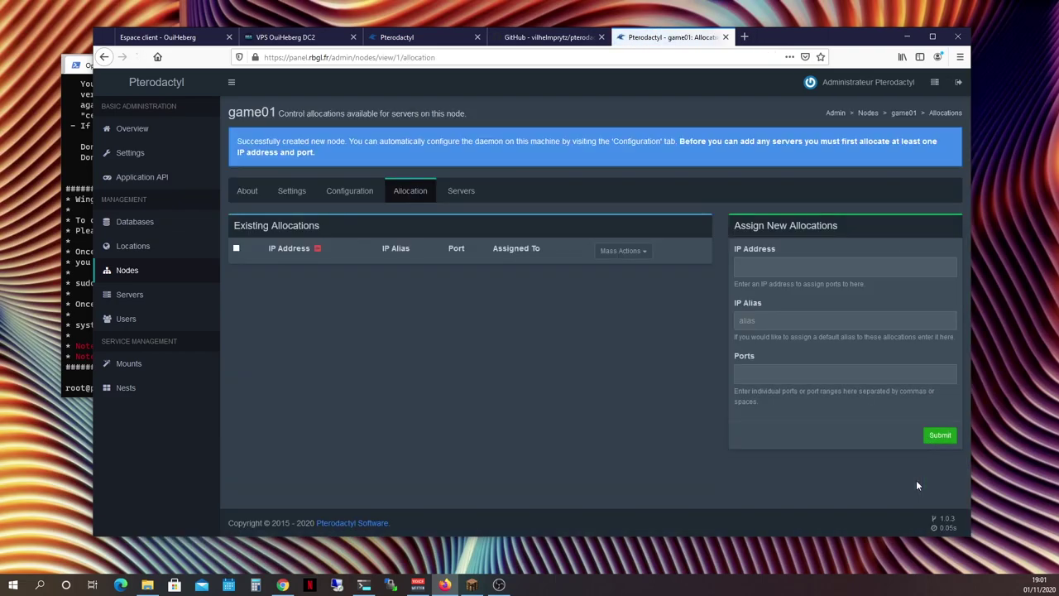
Add allocations on 45.140.165.144, alias game01.rbgl.fr, for ports 25565–25575
{"action": "left_click", "coordinate": [785, 261]}
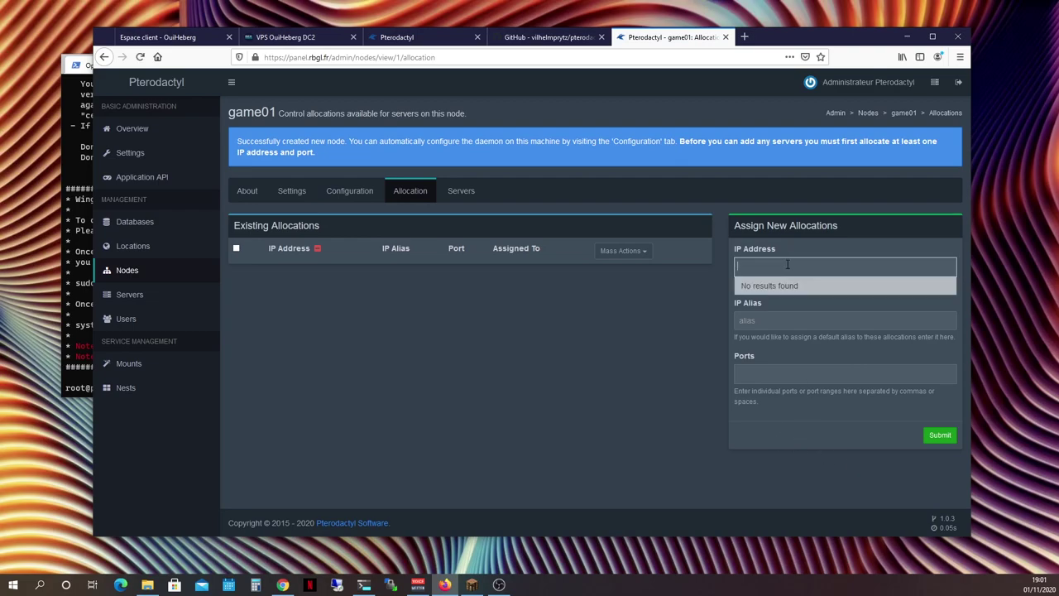
{"action": "type", "text": "4"}
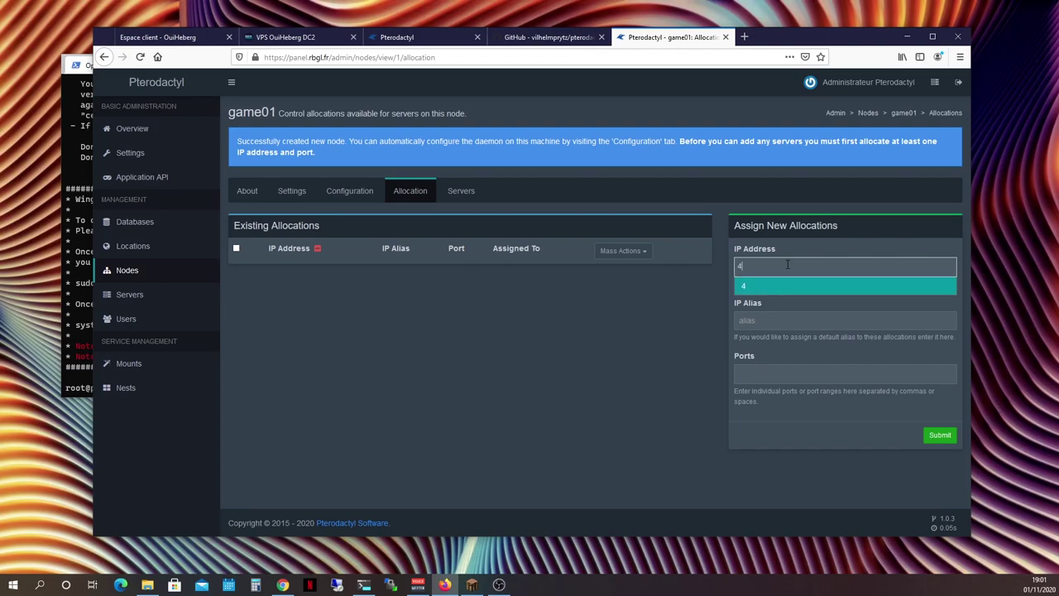
{"action": "type", "text": "5.140.165.144"}
{"action": "left_click", "coordinate": [790, 286]}
{"action": "left_click", "coordinate": [779, 319]}
{"action": "type", "text": "ga"}
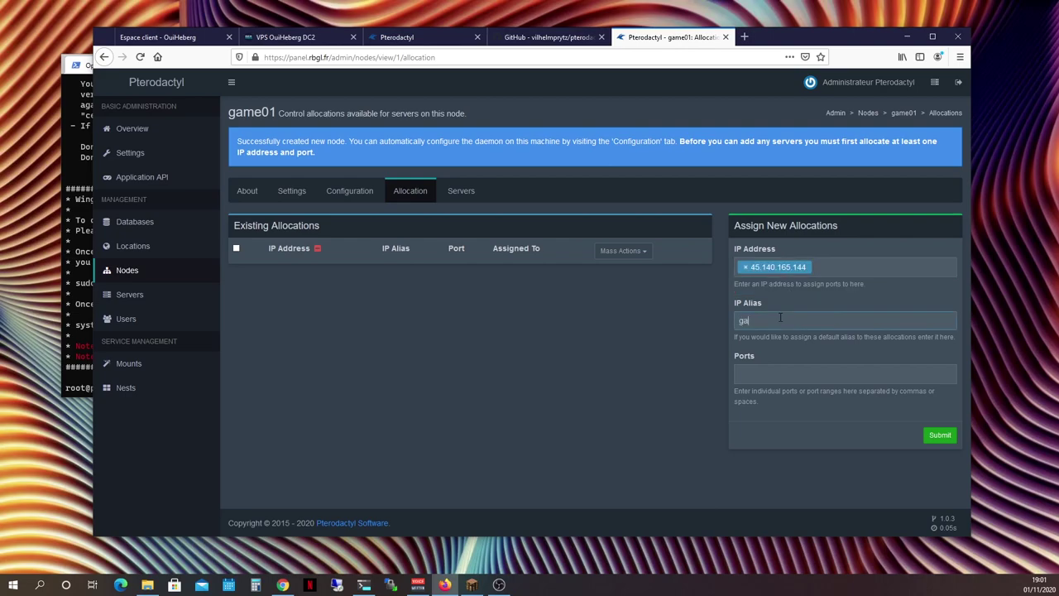
{"action": "type", "text": "me01.rbgl.fr"}
{"action": "left_click", "coordinate": [779, 377]}
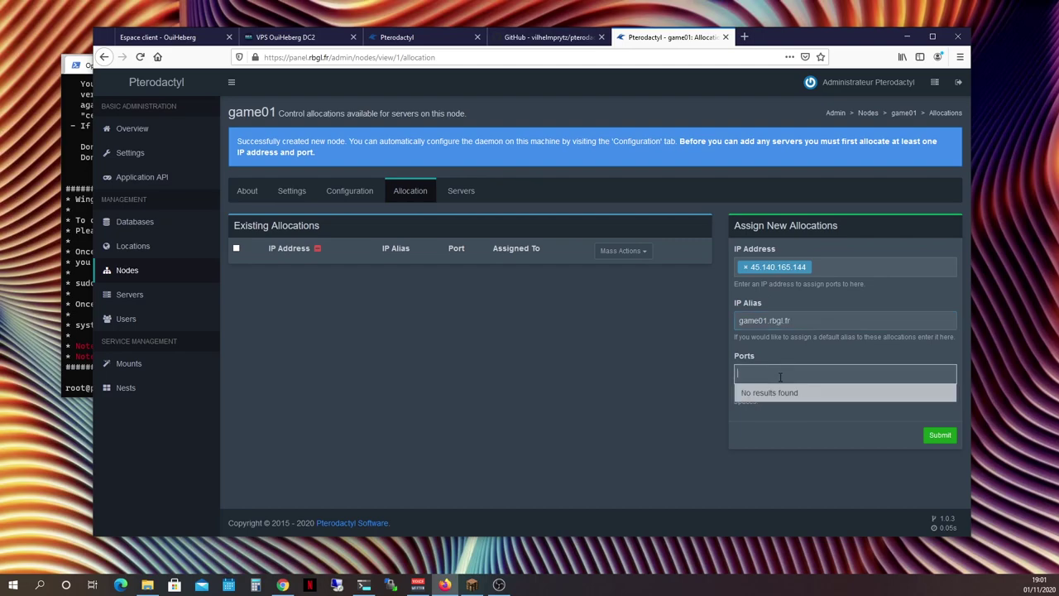
{"action": "type", "text": "25565-"}
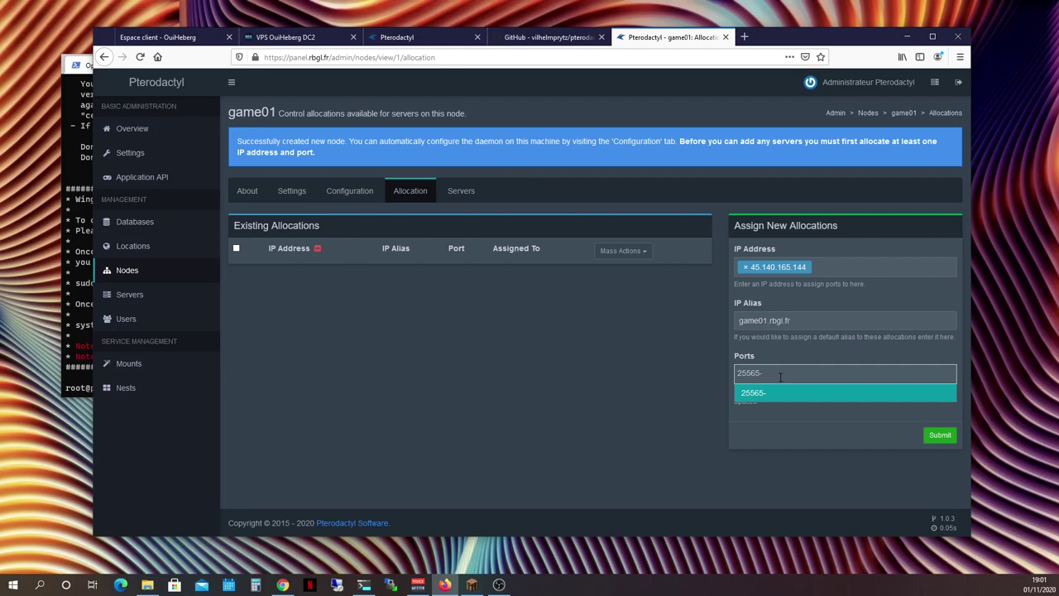
{"action": "type", "text": "25575"}
{"action": "left_click", "coordinate": [794, 393]}
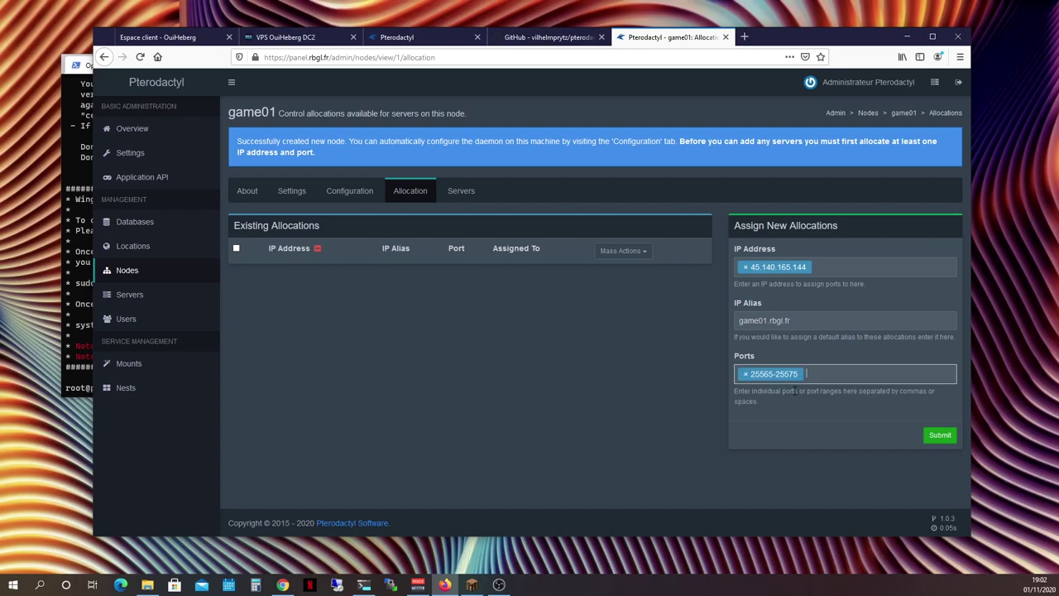
{"action": "left_click", "coordinate": [938, 436]}
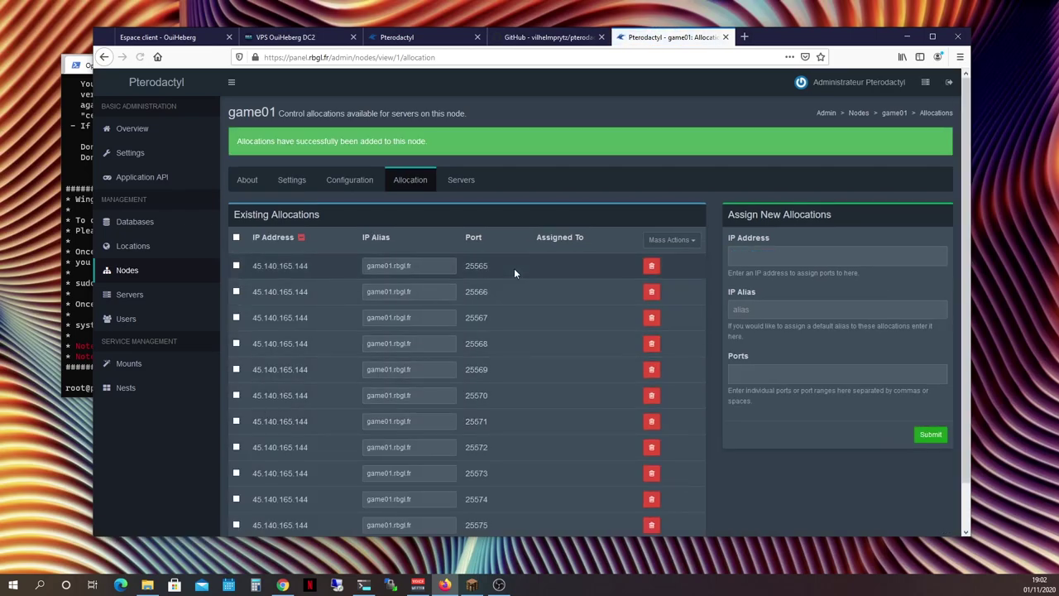
{"action": "scroll", "coordinate": [490, 379], "scroll_direction": "down", "scroll_amount": 1}
{"action": "scroll", "coordinate": [486, 386], "scroll_direction": "up", "scroll_amount": 1}
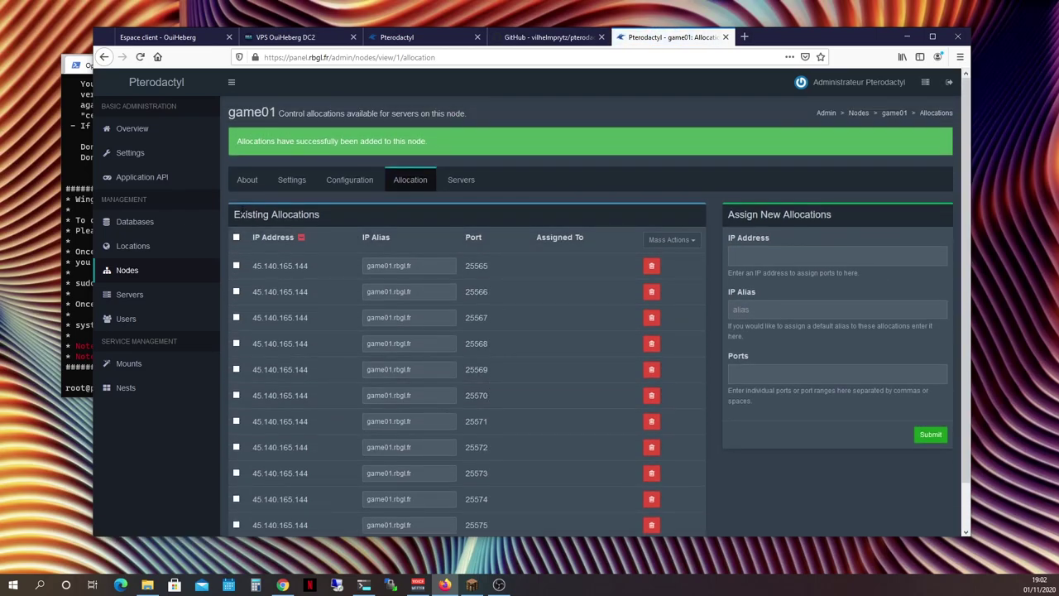
{"action": "left_click", "coordinate": [343, 177]}
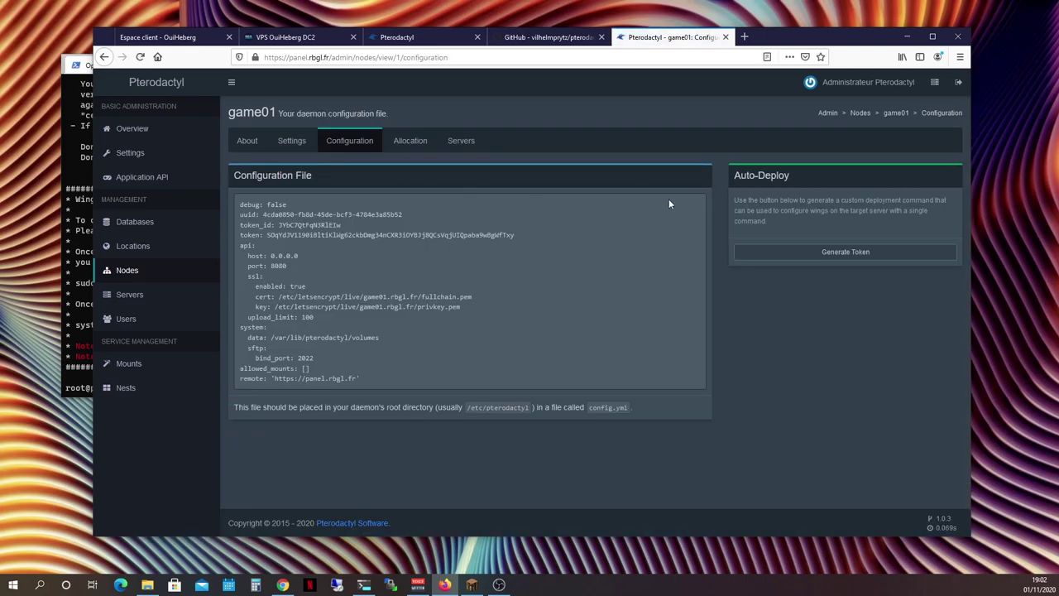
Generate an auto-deploy token for game01 and copy the wings configure command
{"action": "left_click_drag", "start_coordinate": [733, 176], "coordinate": [791, 176]}
{"action": "left_click", "coordinate": [789, 205]}
{"action": "left_click", "coordinate": [842, 251]}
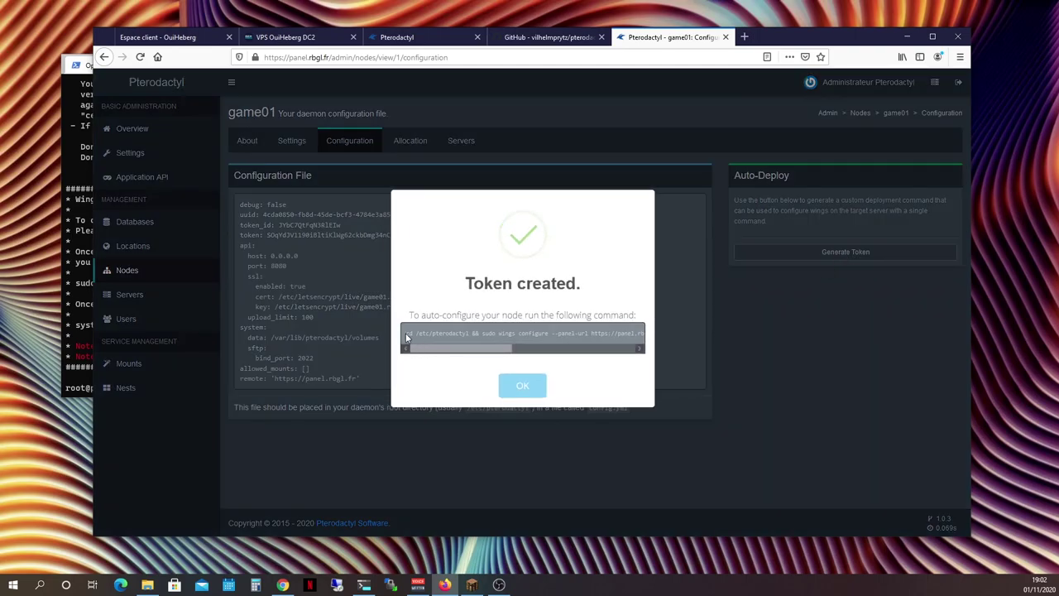
{"action": "left_click_drag", "start_coordinate": [406, 333], "coordinate": [630, 331]}
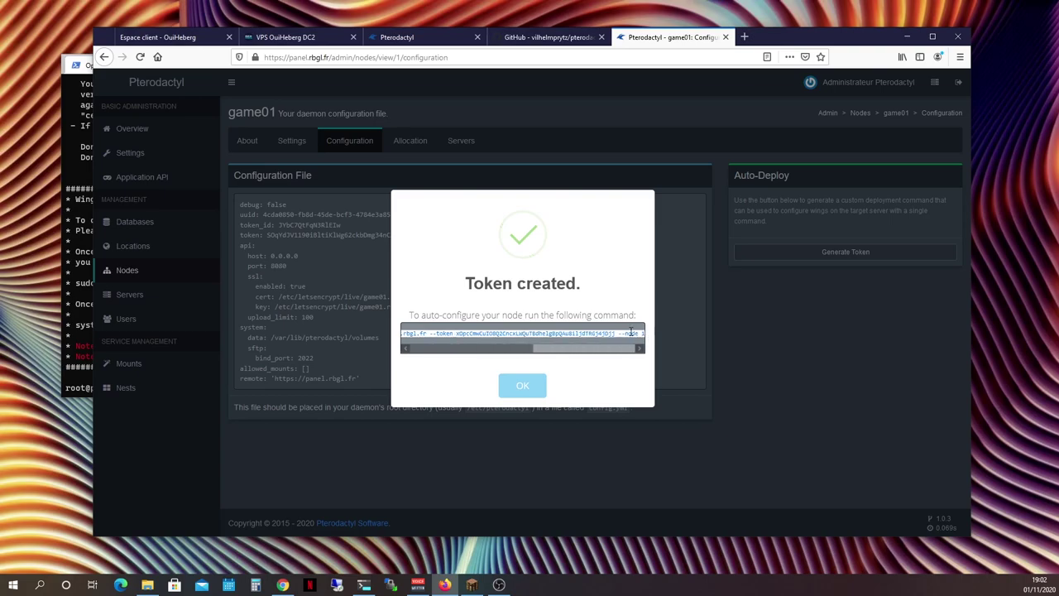
{"action": "left_click", "coordinate": [512, 387]}
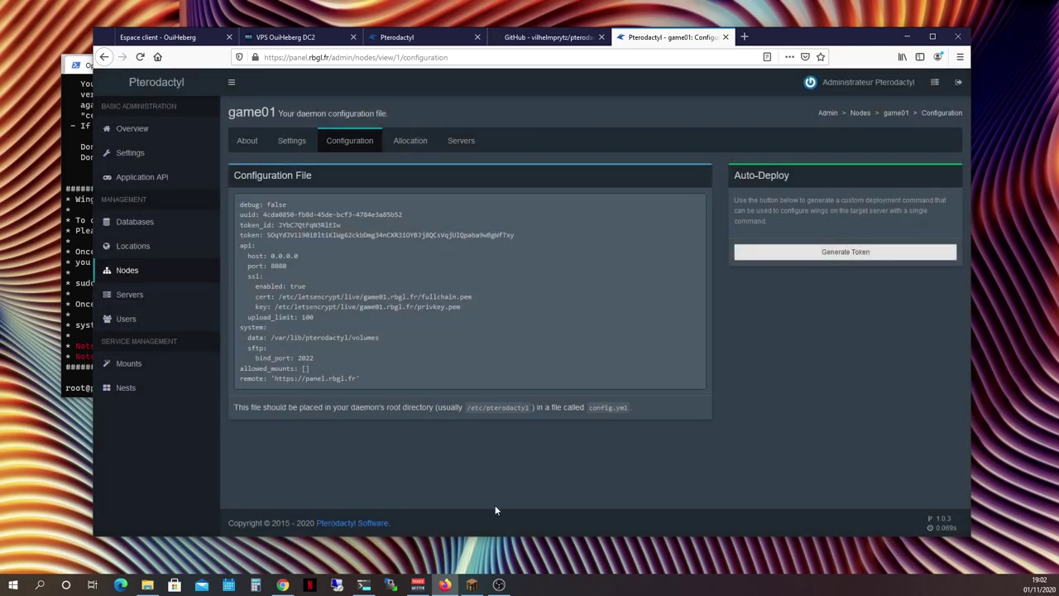
{"action": "left_click", "coordinate": [364, 584]}
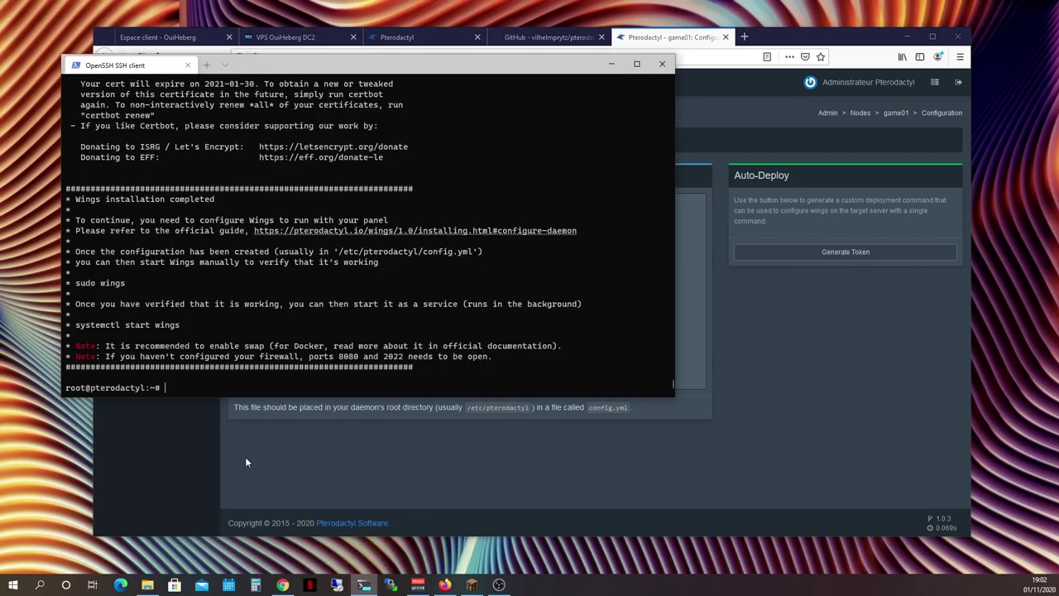
Paste and run the wings configure command, then print config.yml with cat
{"action": "right_click", "coordinate": [177, 387]}
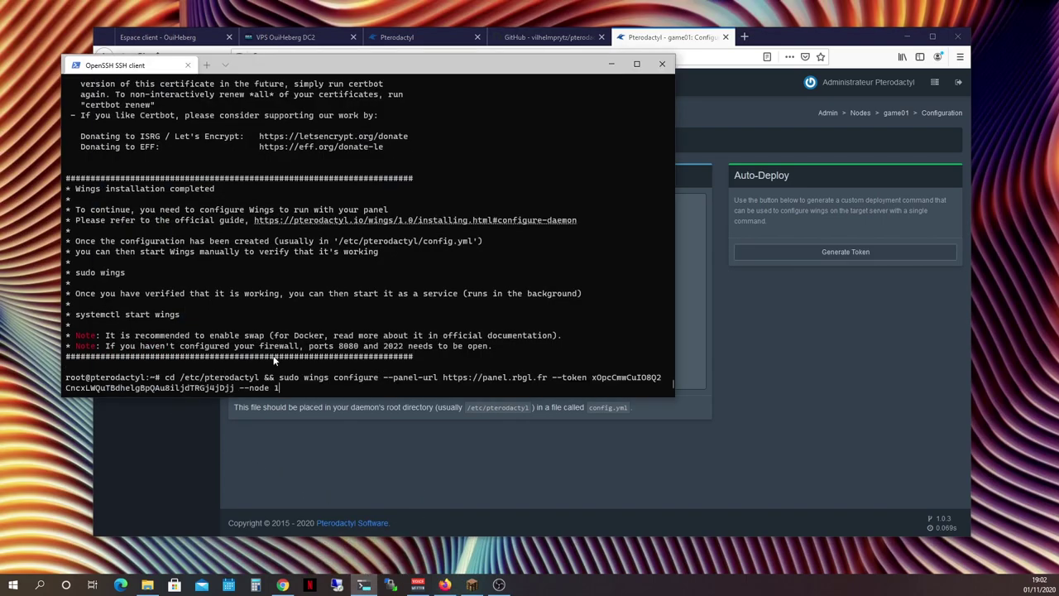
{"action": "key", "text": "Return"}
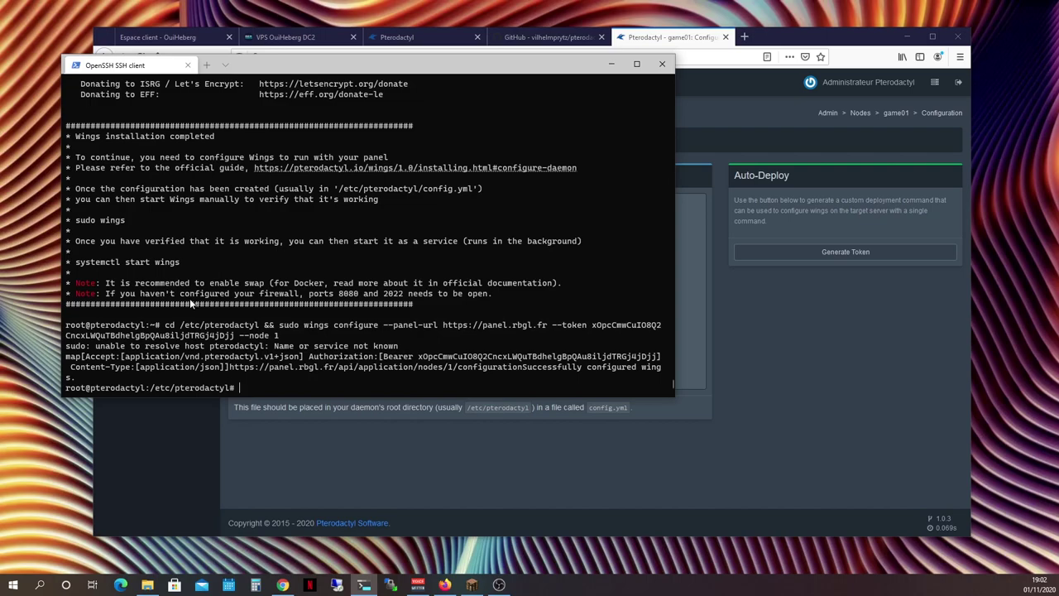
{"action": "type", "text": "cat con"}
{"action": "key", "text": "Tab"}
{"action": "key", "text": "Return"}
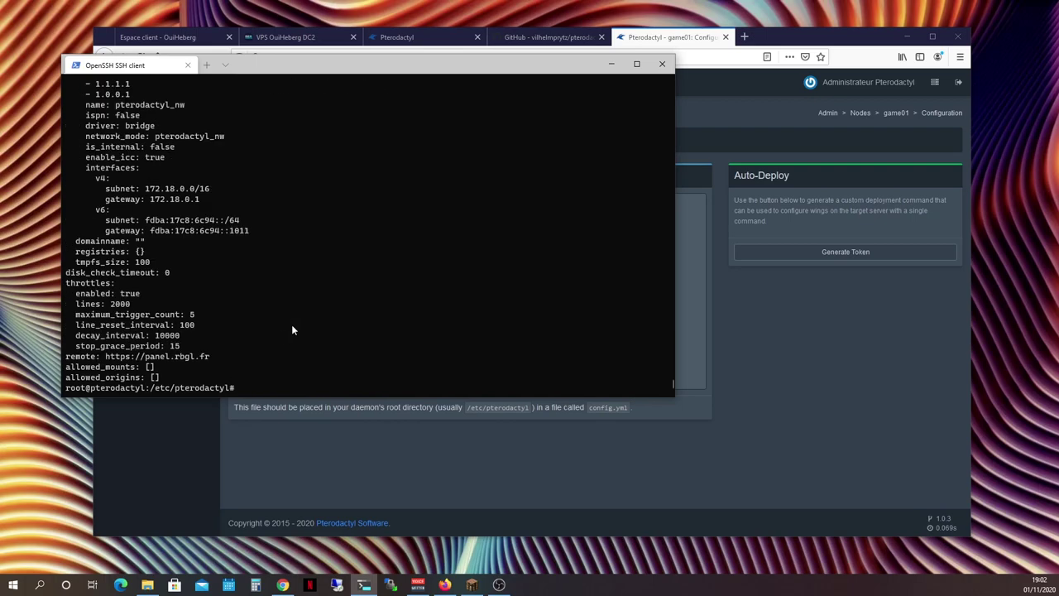
{"action": "scroll", "coordinate": [177, 248], "scroll_direction": "up", "scroll_amount": 9}
{"action": "scroll", "coordinate": [177, 252], "scroll_direction": "up", "scroll_amount": 4}
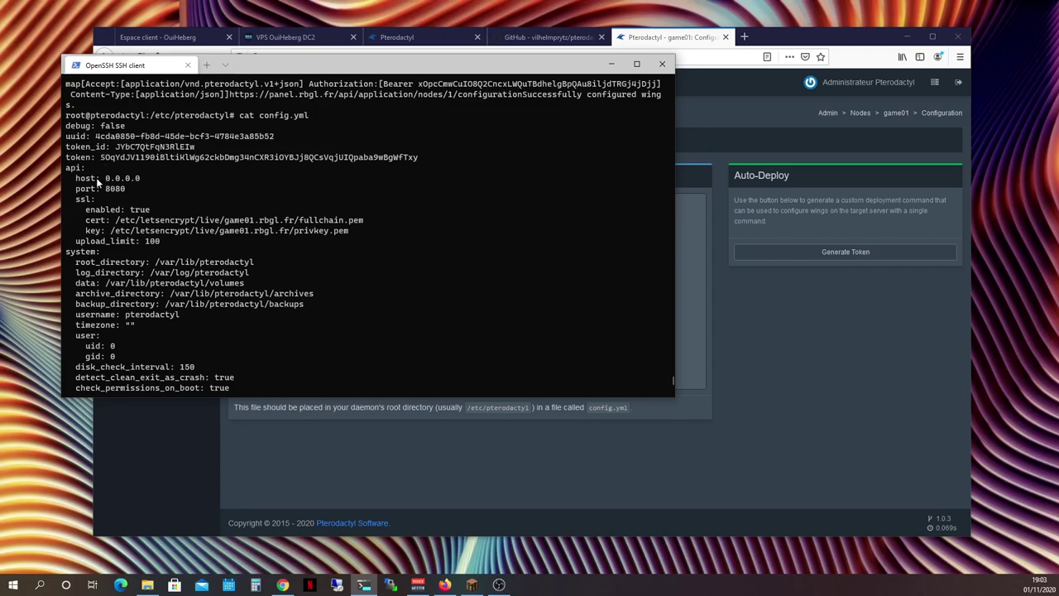
Compare the terminal's config.yml against the panel's configuration, type sudo, and show the Nodes list
{"action": "scroll", "coordinate": [235, 247], "scroll_direction": "down", "scroll_amount": 1}
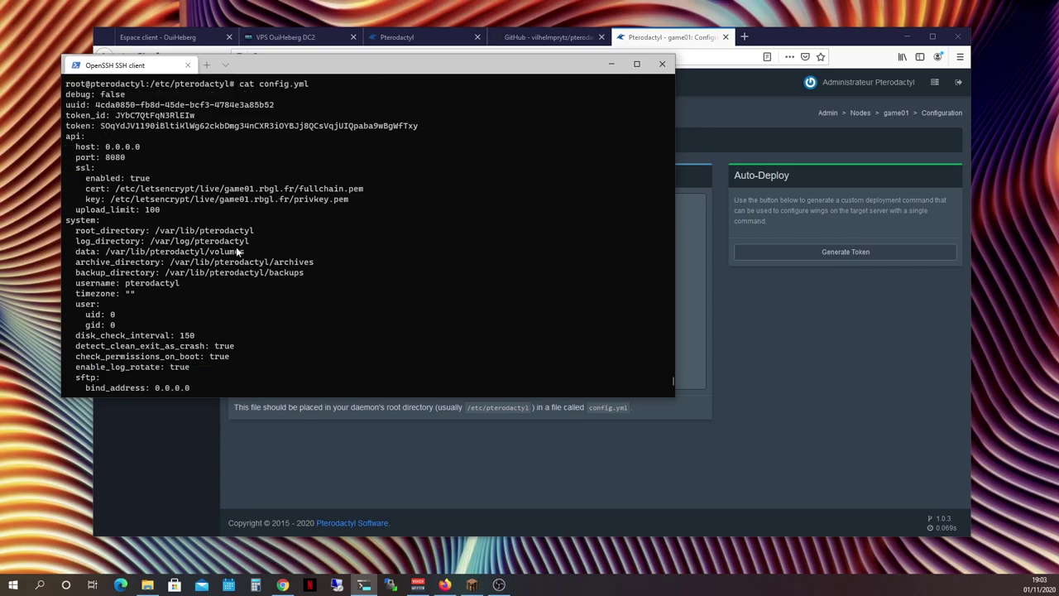
{"action": "left_click", "coordinate": [361, 473]}
{"action": "left_click_drag", "start_coordinate": [239, 201], "coordinate": [400, 407]}
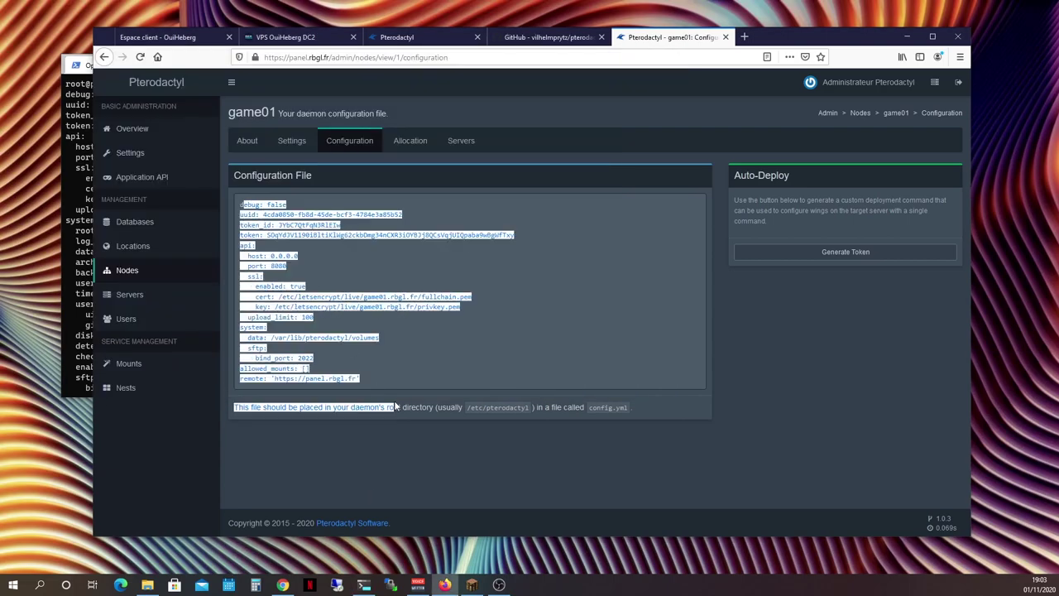
{"action": "left_click", "coordinate": [379, 378]}
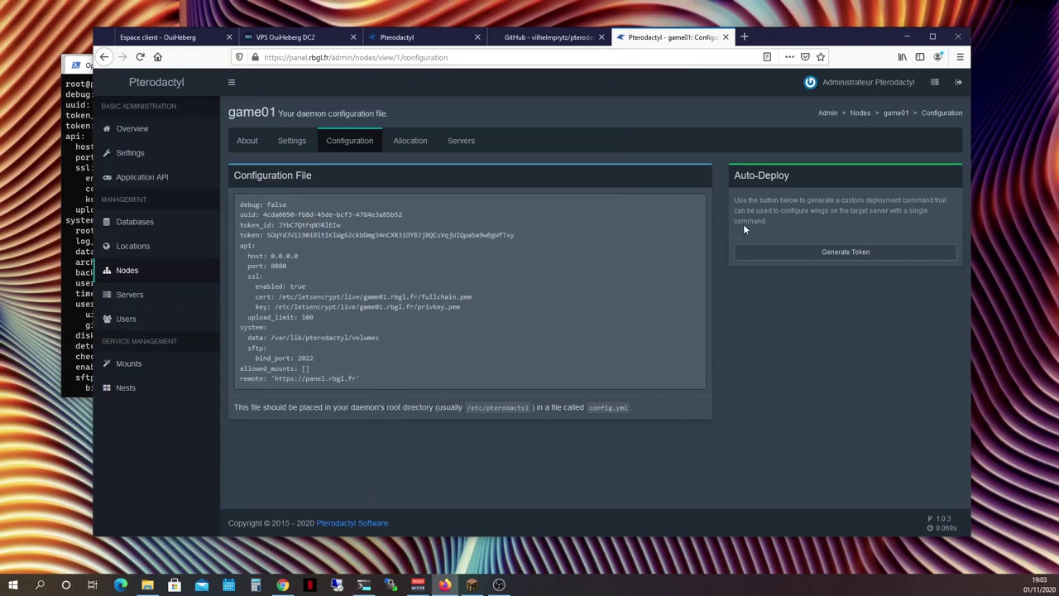
{"action": "left_click", "coordinate": [81, 310]}
{"action": "scroll", "coordinate": [219, 273], "scroll_direction": "down", "scroll_amount": 6}
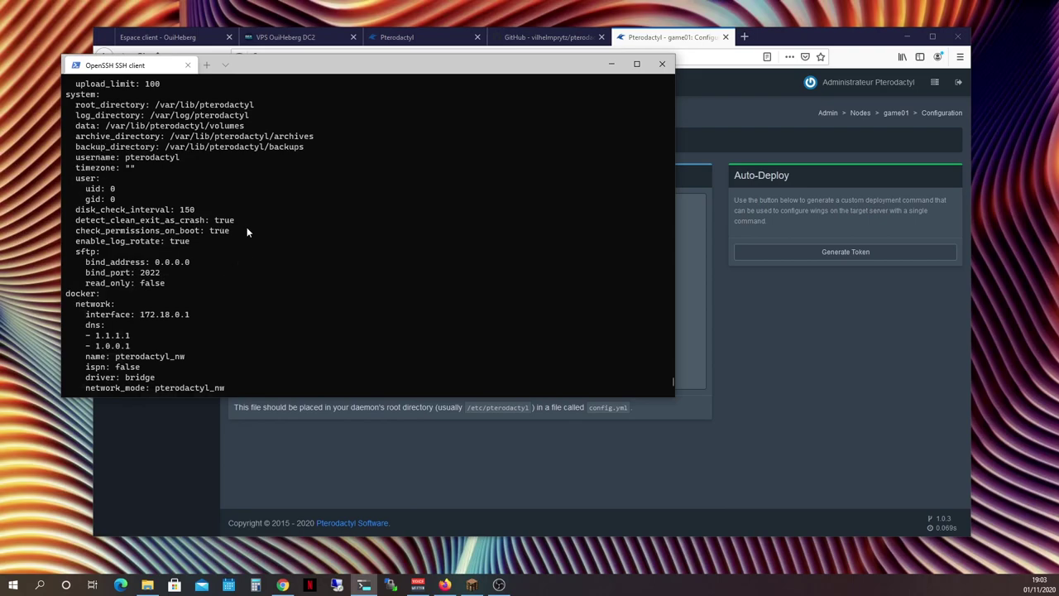
{"action": "scroll", "coordinate": [245, 233], "scroll_direction": "down", "scroll_amount": 8}
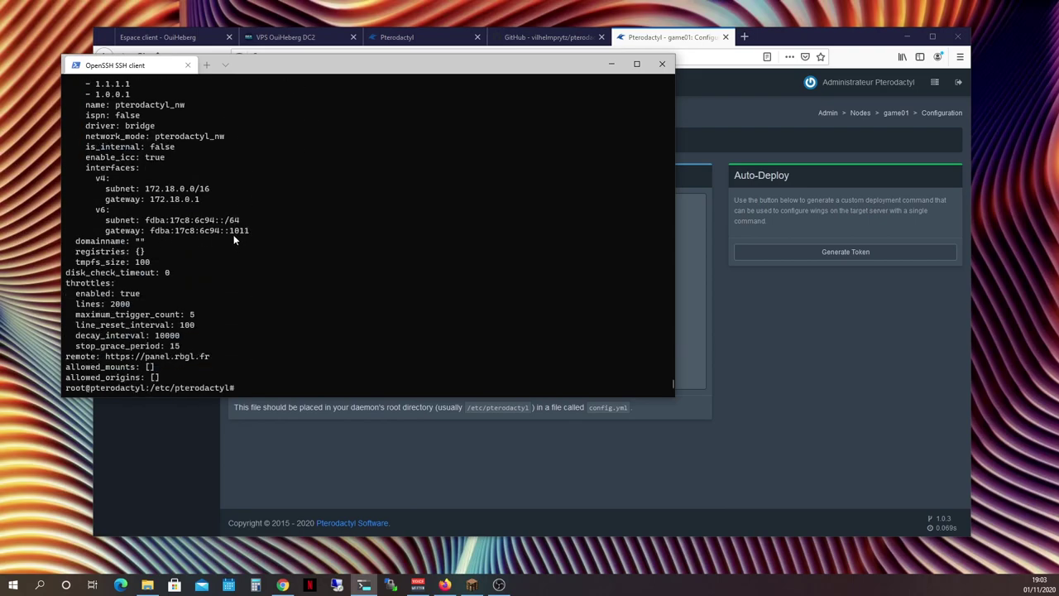
{"action": "type", "text": "sudo"}
{"action": "left_click", "coordinate": [293, 430]}
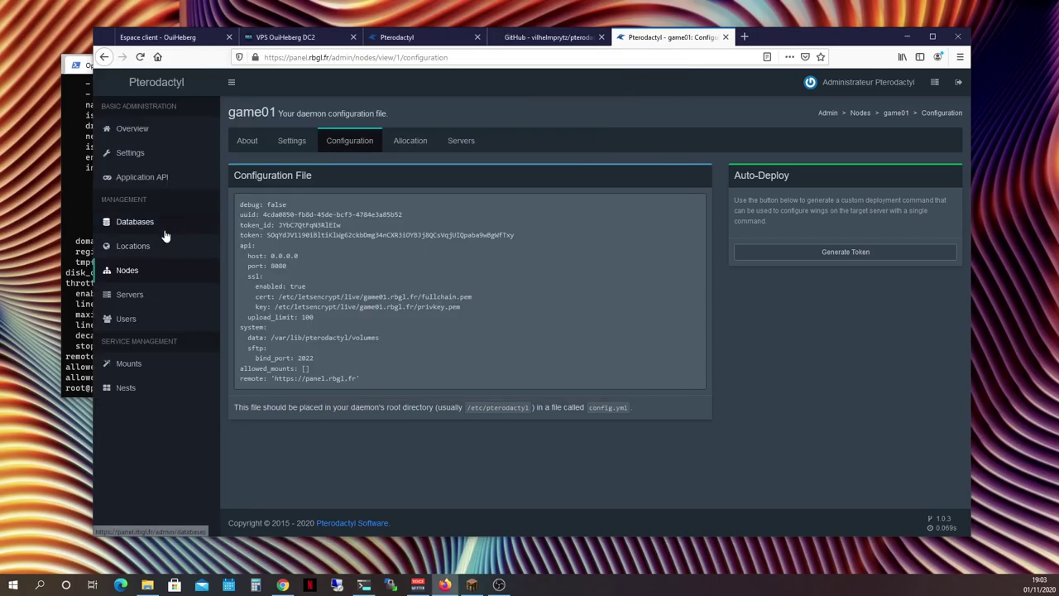
{"action": "left_click", "coordinate": [130, 271]}
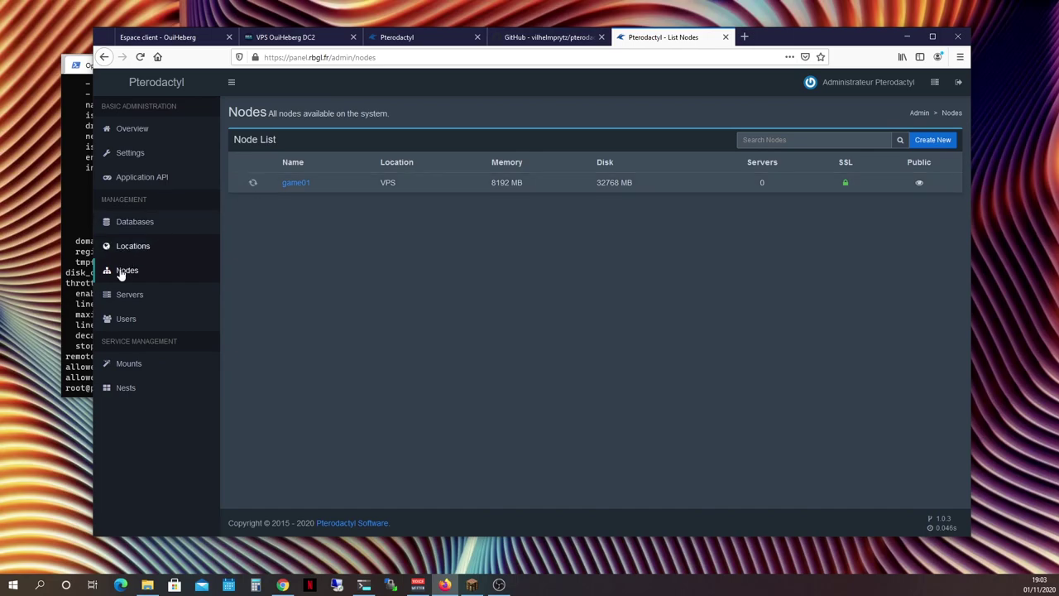
Run sudo wings in the foreground and confirm game01 shows online in the panel
{"action": "key", "text": "alt+Tab"}
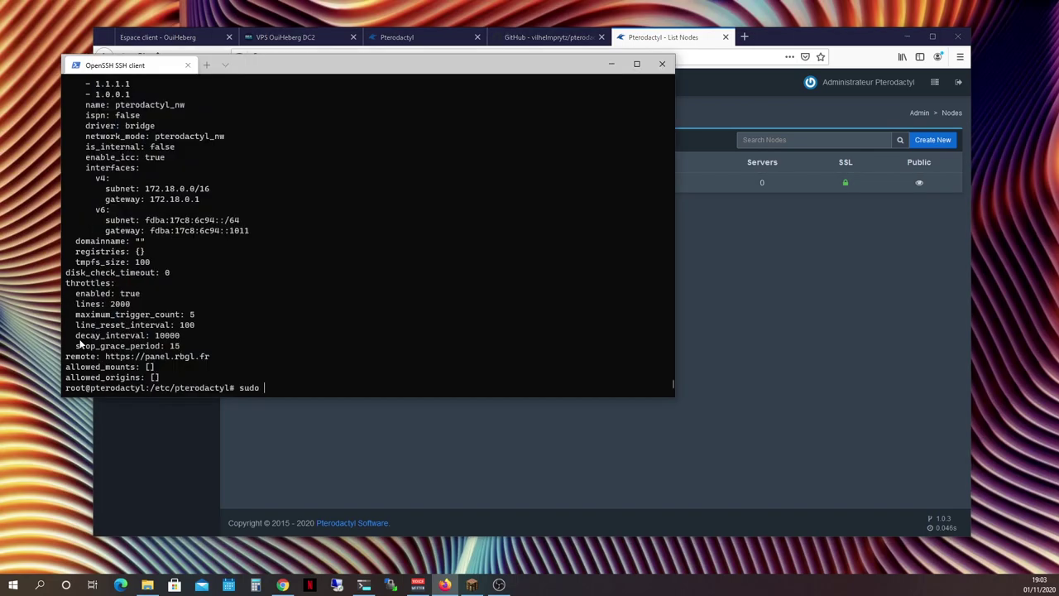
{"action": "type", "text": "wings"}
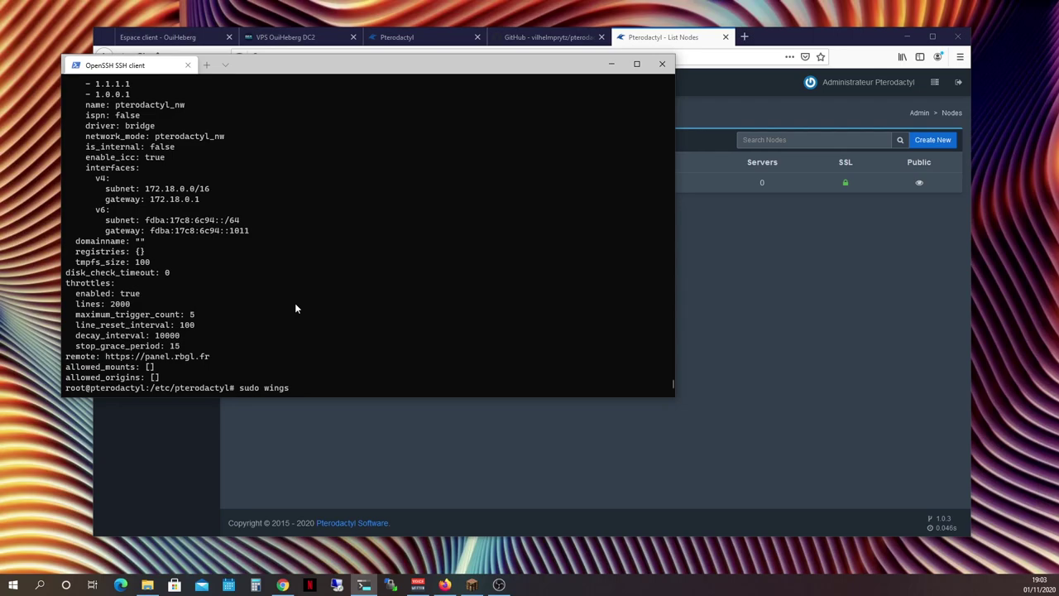
{"action": "key", "text": "Return"}
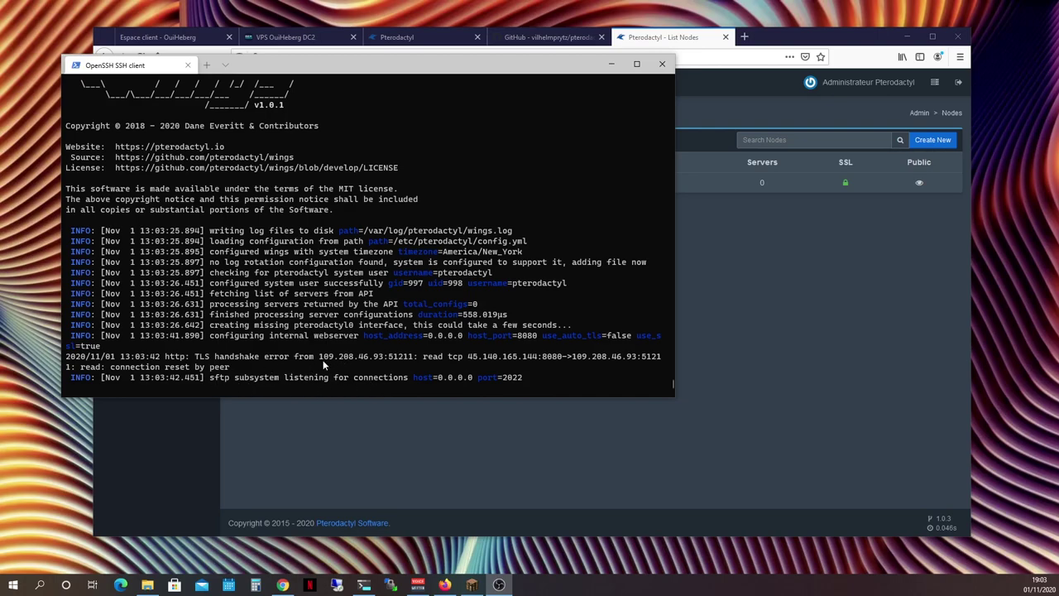
{"action": "left_click", "coordinate": [313, 418]}
{"action": "mouse_move", "coordinate": [251, 182]}
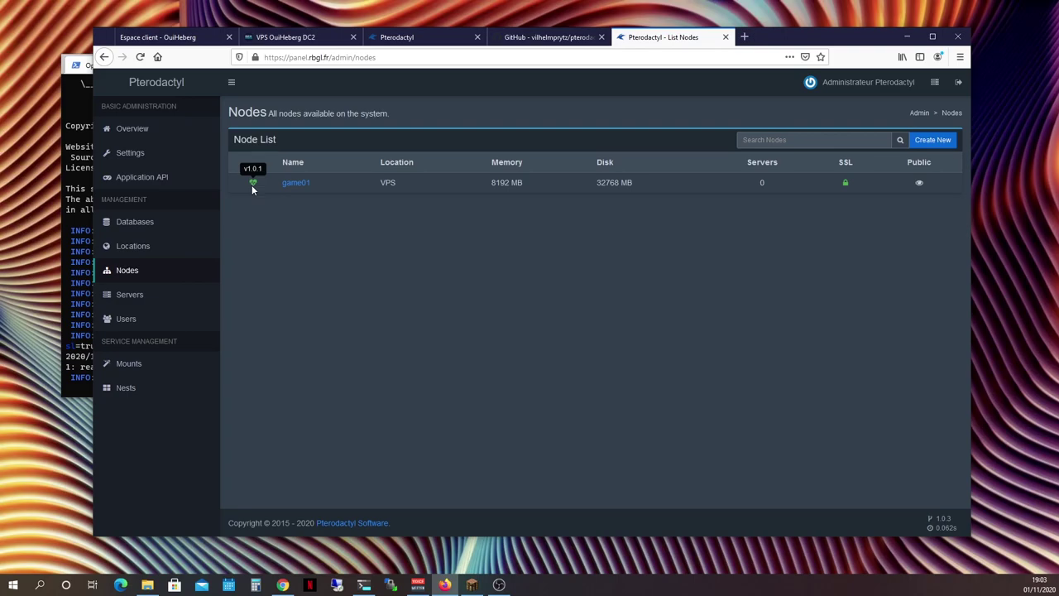
{"action": "key", "text": "alt+Tab"}
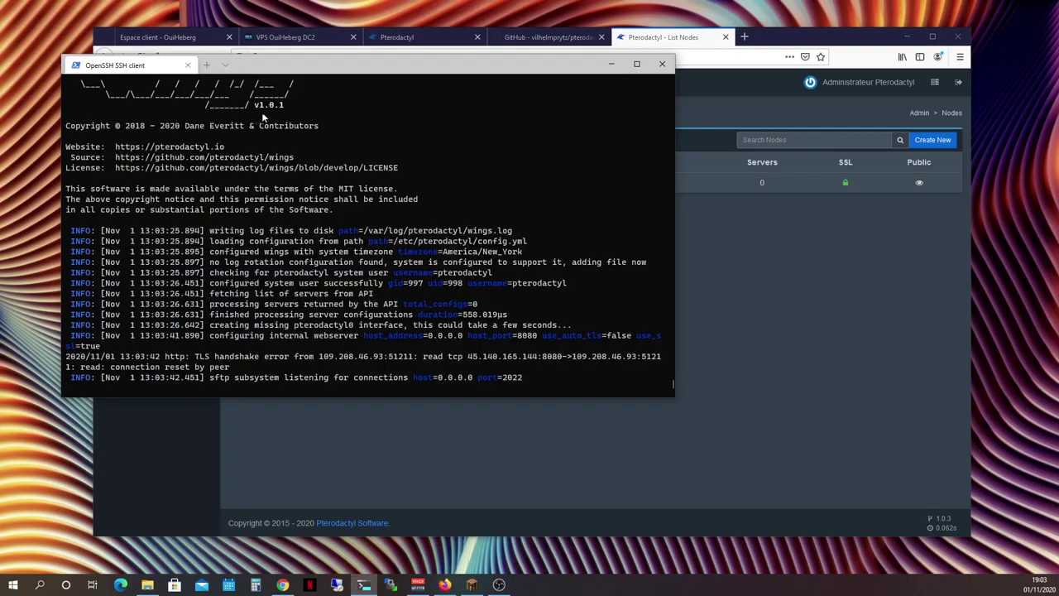
{"action": "left_click_drag", "start_coordinate": [253, 105], "coordinate": [289, 106]}
{"action": "left_click", "coordinate": [621, 278]}
{"action": "left_click", "coordinate": [744, 357]}
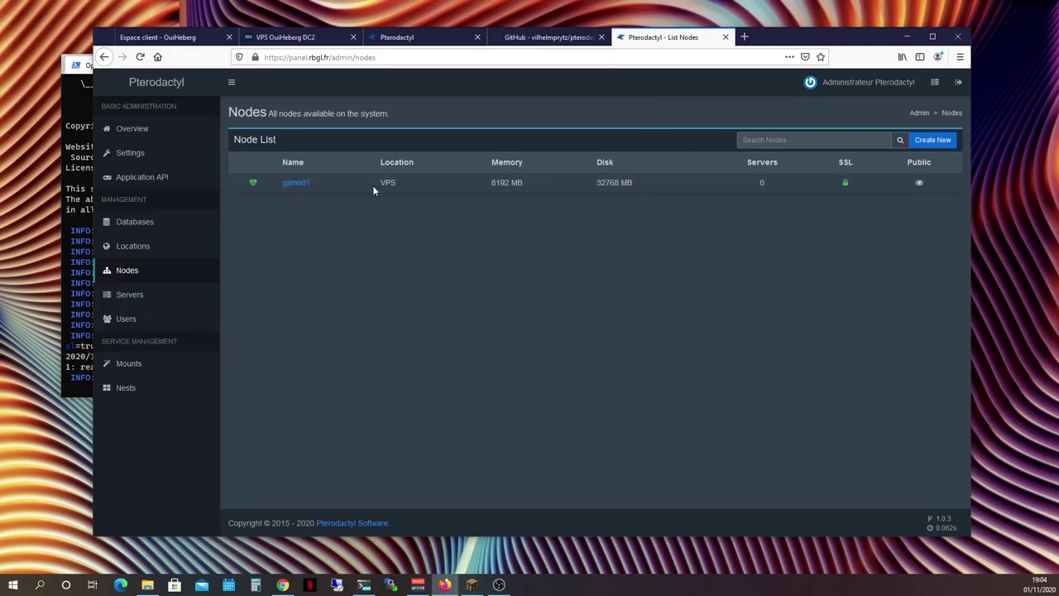
{"action": "left_click", "coordinate": [83, 327]}
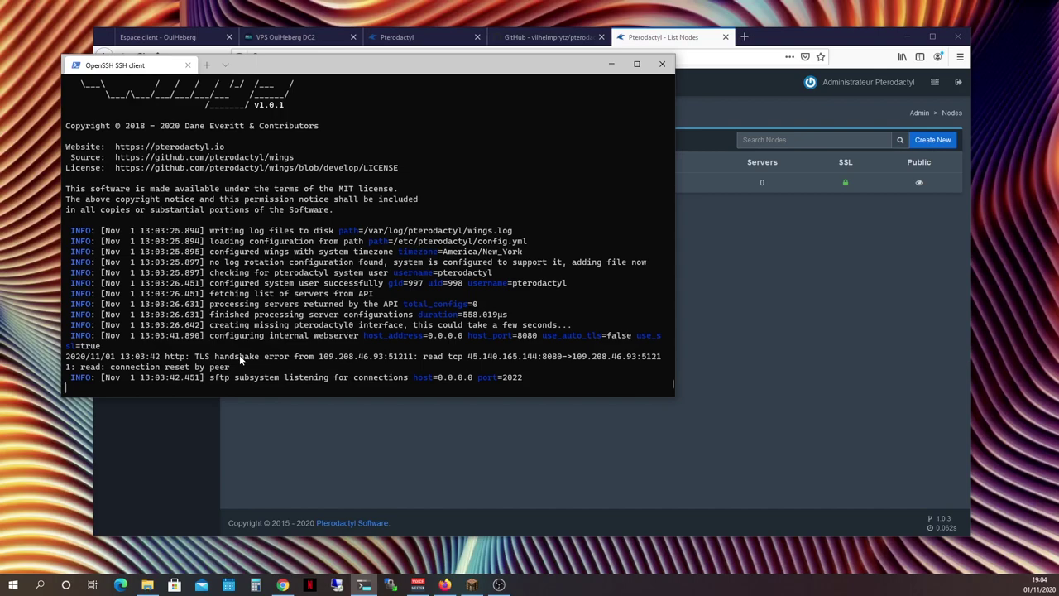
{"action": "left_click", "coordinate": [227, 414]}
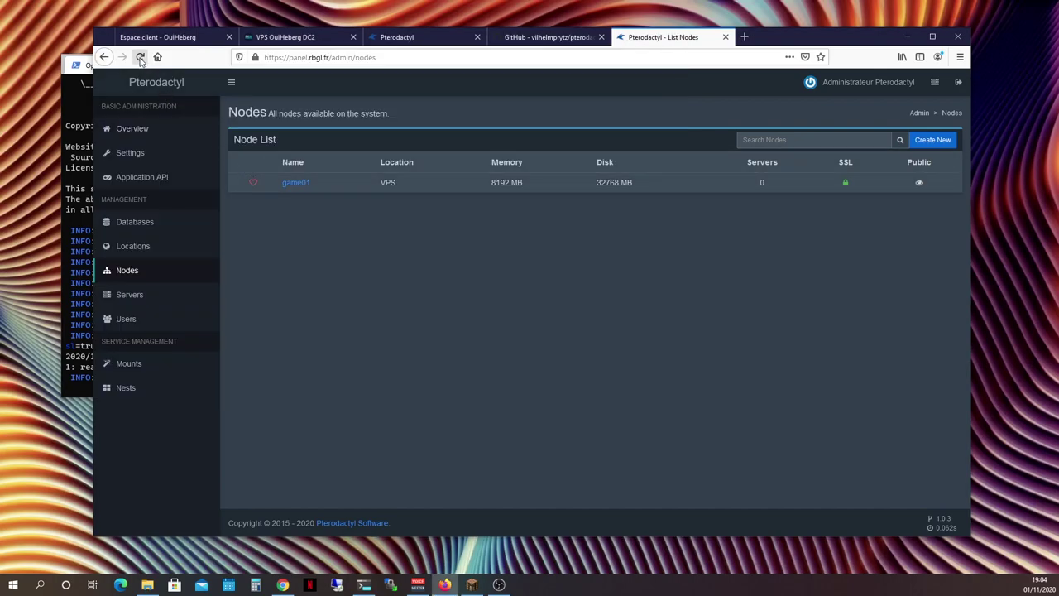
{"action": "key", "text": "alt+Tab"}
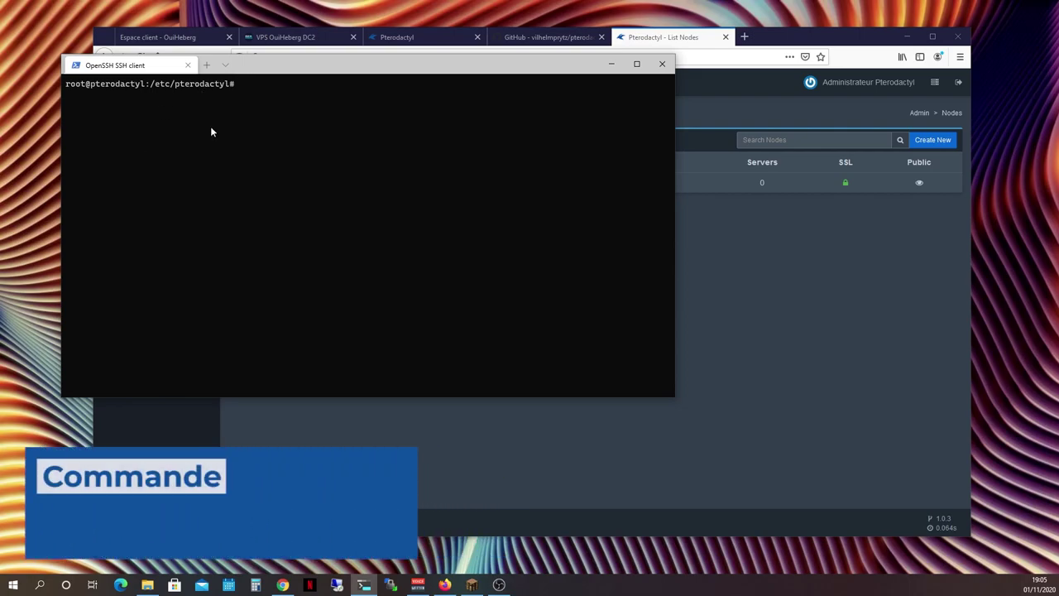
Run systemctl start wings, then reload the Nodes page to confirm game01 is online
{"action": "type", "text": "syn"}
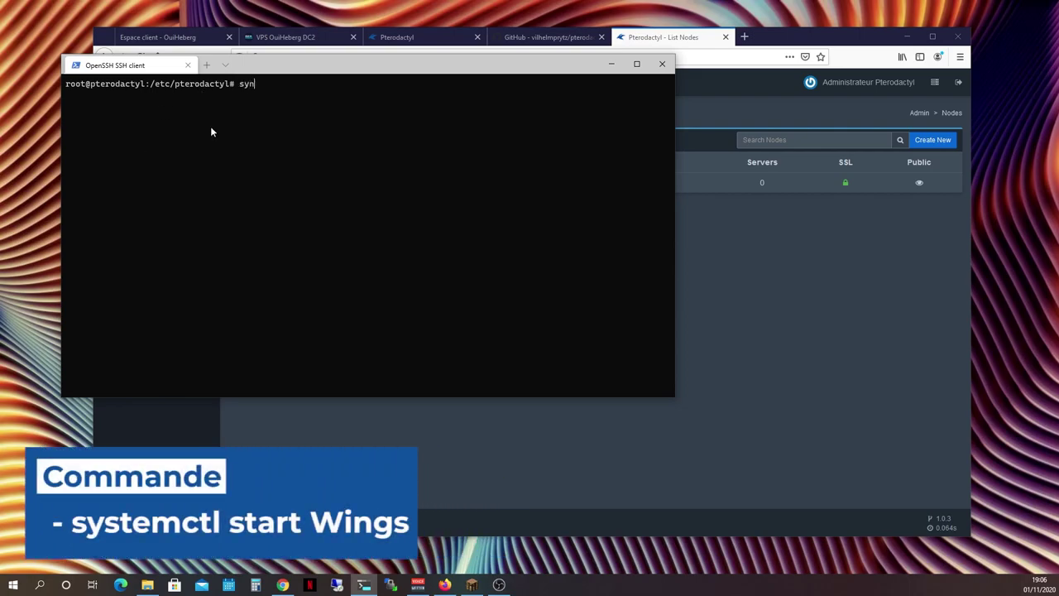
{"action": "key", "text": "BackSpace"}
{"action": "type", "text": "stemctl start wings"}
{"action": "key", "text": "Return"}
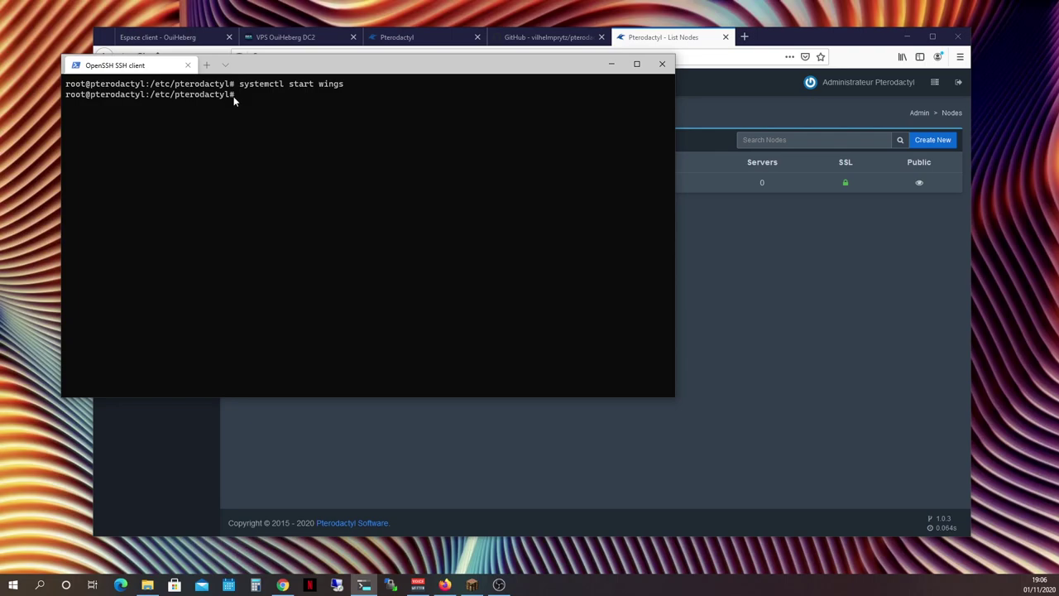
{"action": "left_click", "coordinate": [306, 438]}
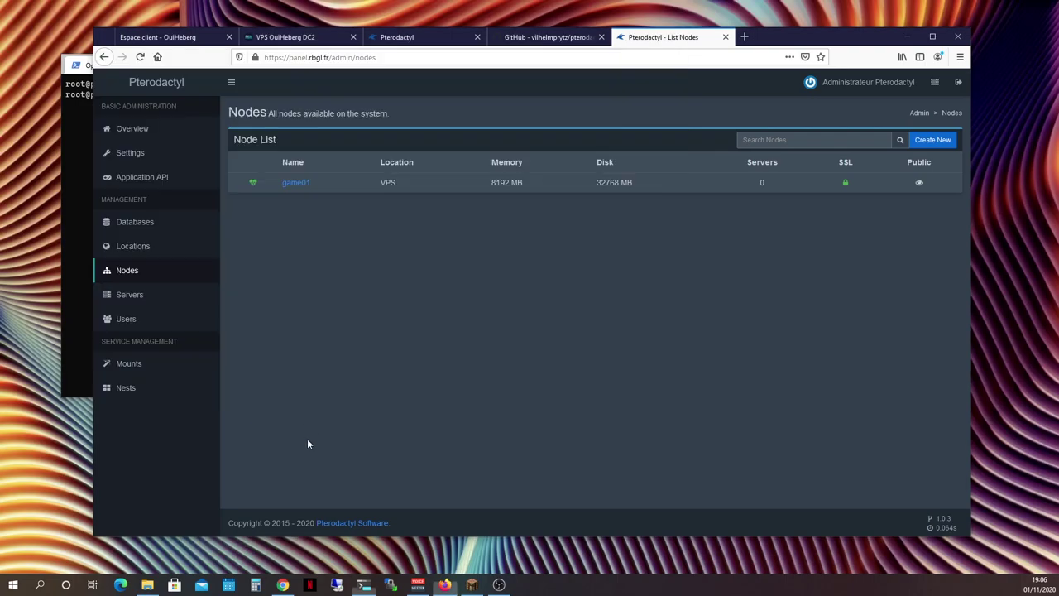
{"action": "left_click", "coordinate": [140, 58]}
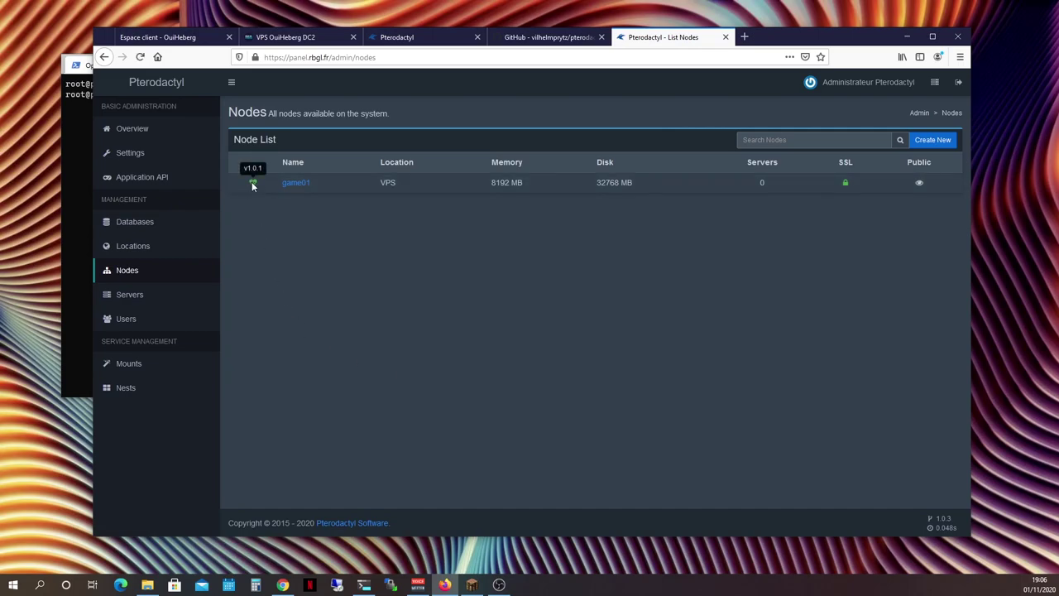
{"action": "left_click", "coordinate": [131, 295]}
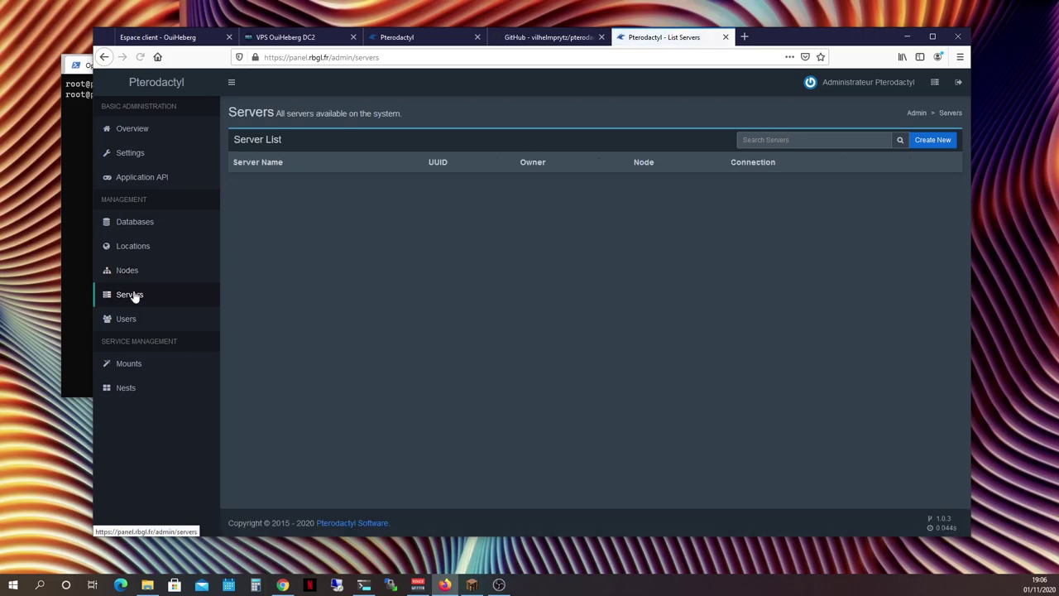
Begin a new server named MC01 owned by the panel administrator account
{"action": "left_click", "coordinate": [932, 141]}
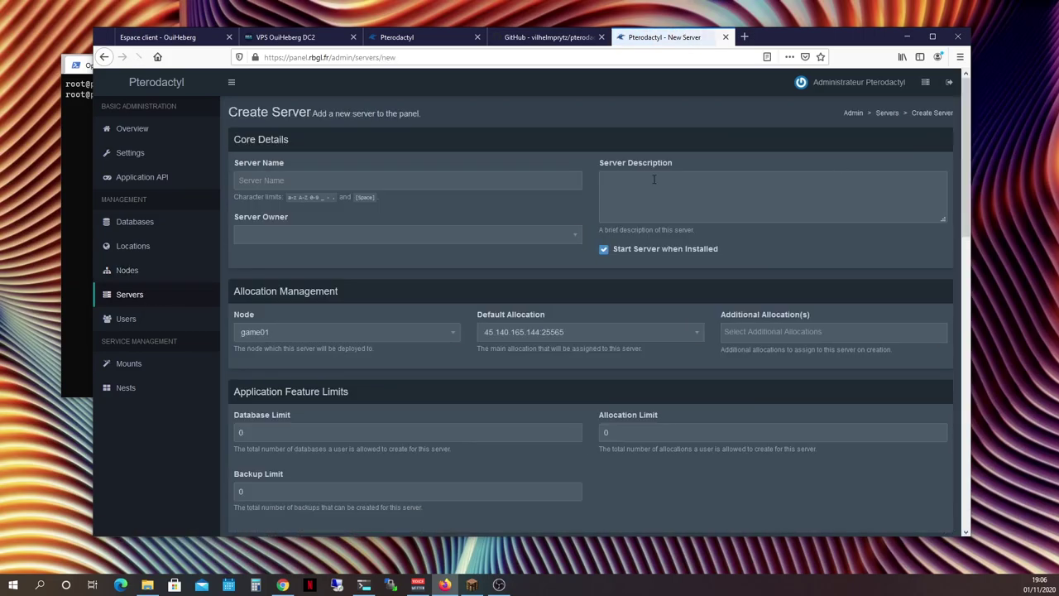
{"action": "type", "text": "MC01"}
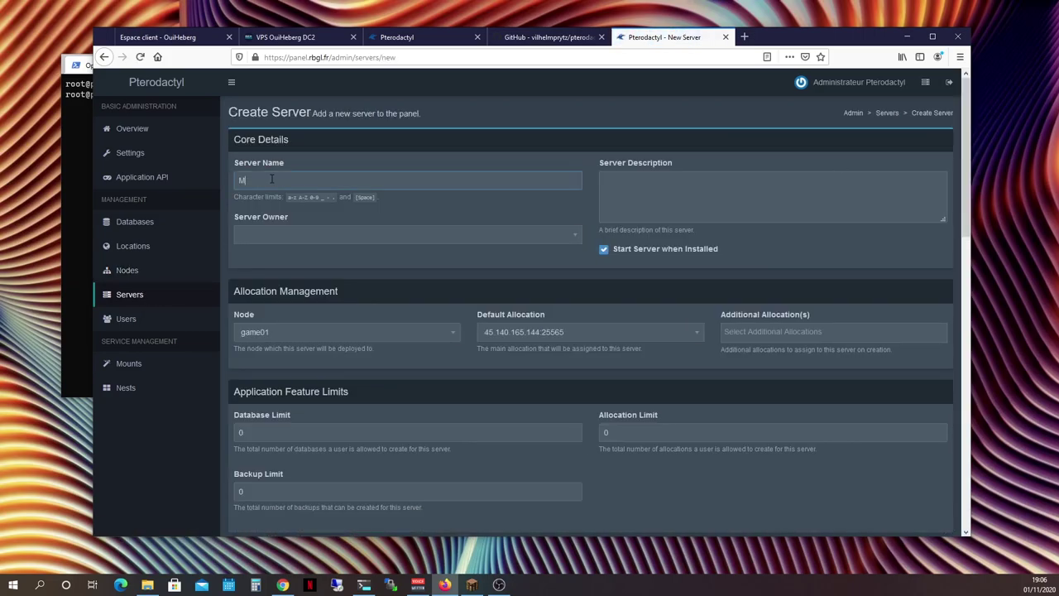
{"action": "left_click", "coordinate": [273, 237]}
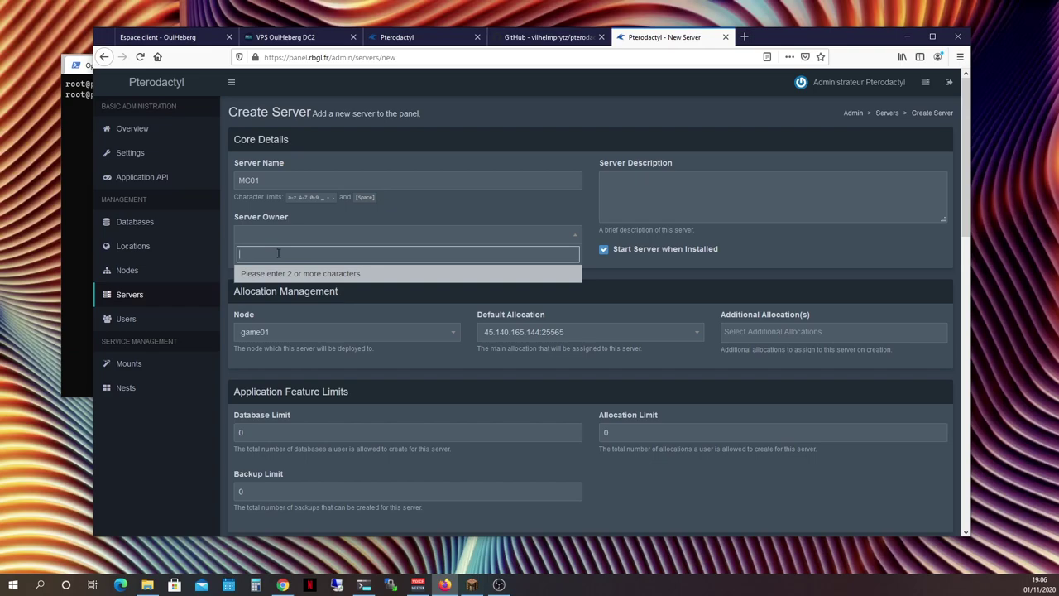
{"action": "type", "text": "ptero"}
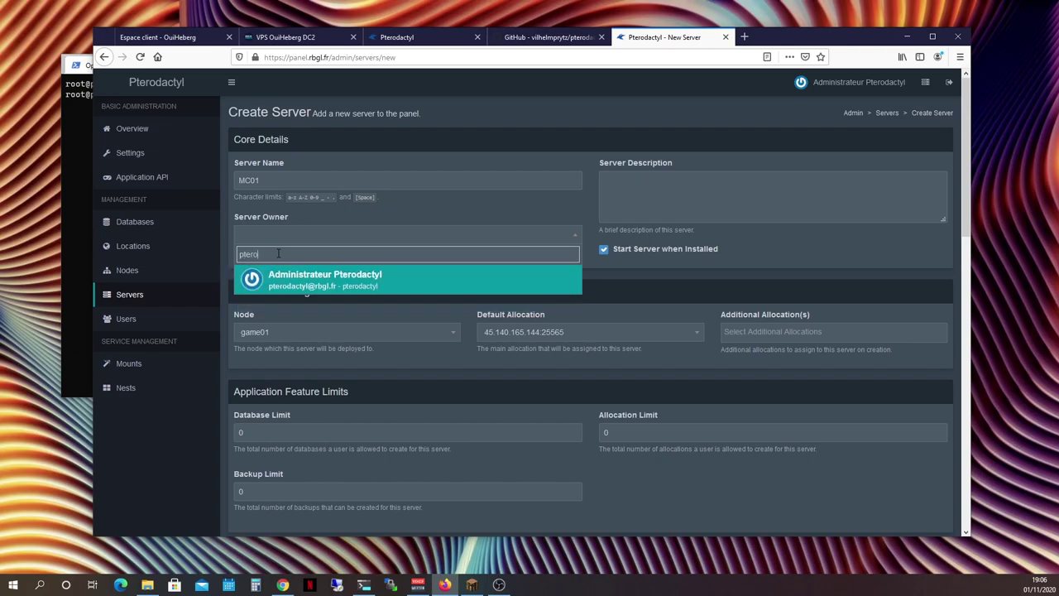
{"action": "left_click", "coordinate": [343, 285]}
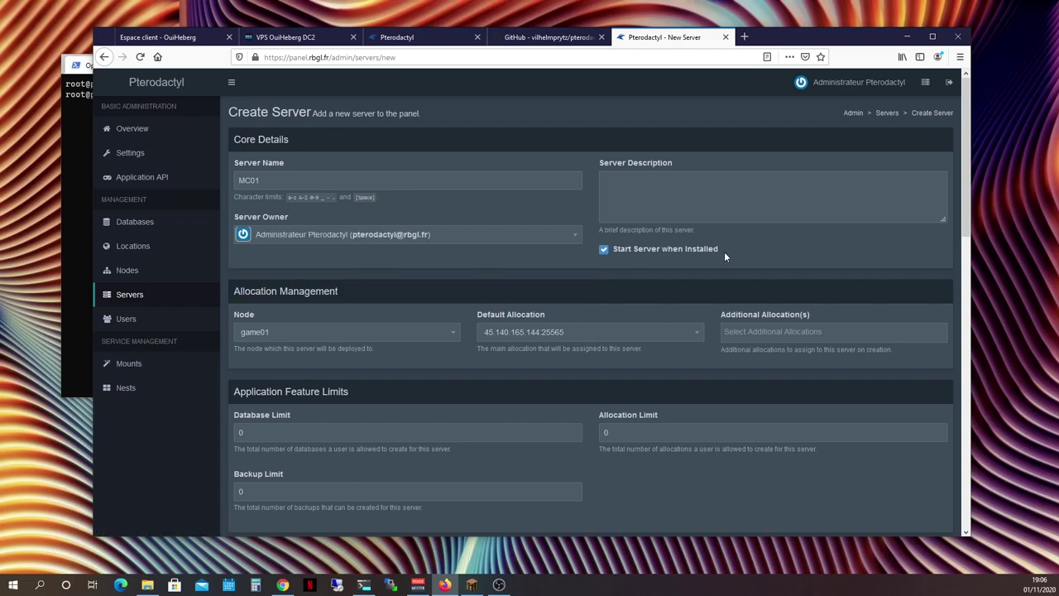
Keep node game01 with default allocation 45.140.165.144:25565
{"action": "left_click", "coordinate": [375, 331]}
{"action": "left_click", "coordinate": [274, 389]}
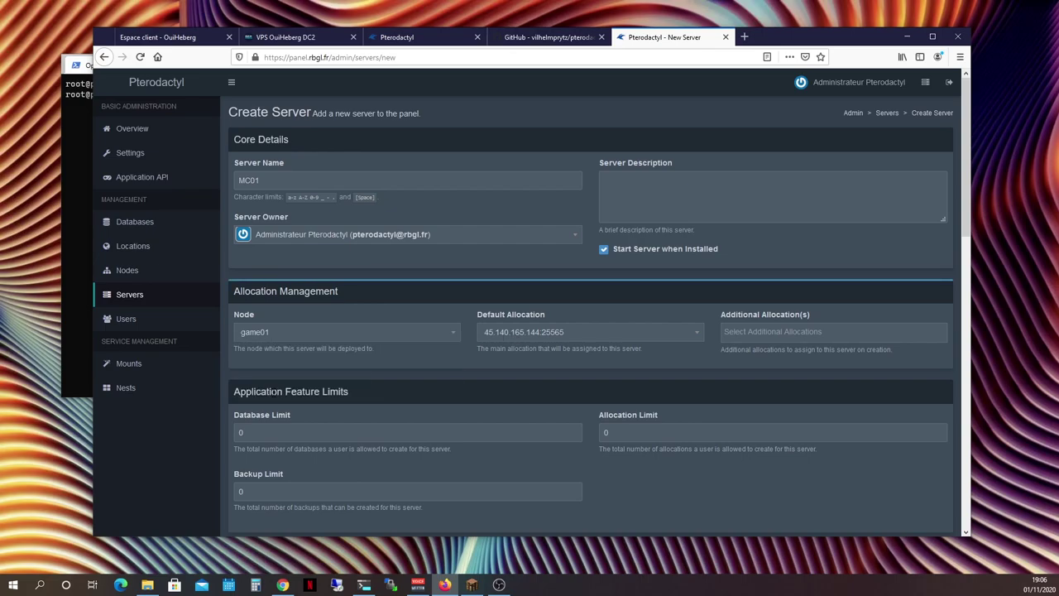
{"action": "left_click", "coordinate": [556, 337]}
{"action": "left_click", "coordinate": [555, 337]}
{"action": "scroll", "coordinate": [453, 378], "scroll_direction": "down", "scroll_amount": 2}
{"action": "double_click", "coordinate": [248, 263]}
Set the Database, Backup and Allocation limits to 5 each
{"action": "type", "text": "5"}
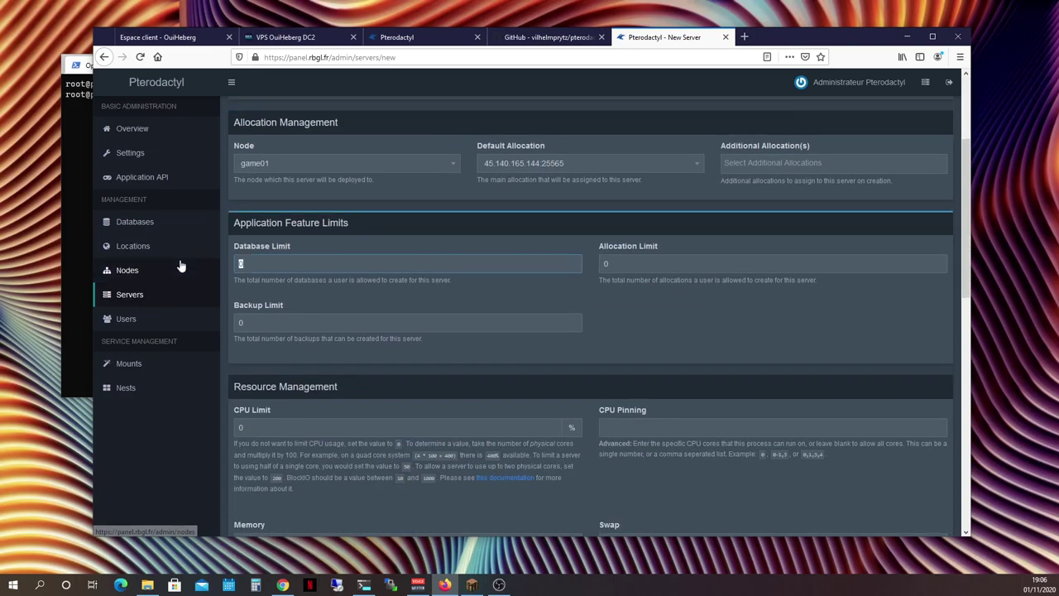
{"action": "left_click", "coordinate": [245, 322]}
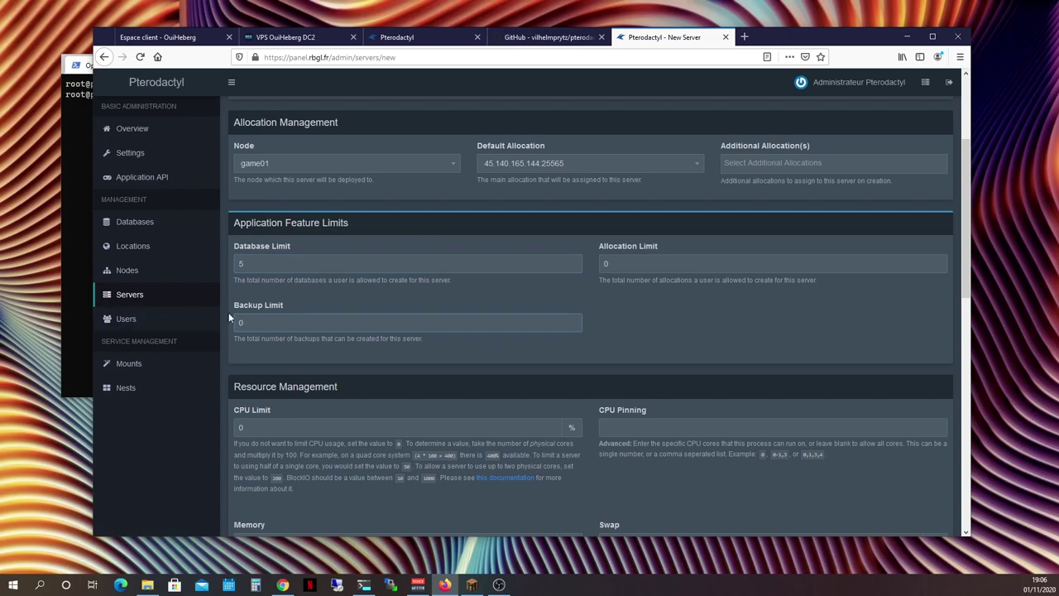
{"action": "key", "text": "BackSpace"}
{"action": "type", "text": "5"}
{"action": "left_click", "coordinate": [673, 258]}
{"action": "key", "text": "BackSpace"}
{"action": "type", "text": "5"}
Set swap to -1 and disk space to 16384 MB
{"action": "scroll", "coordinate": [444, 355], "scroll_direction": "down", "scroll_amount": 2}
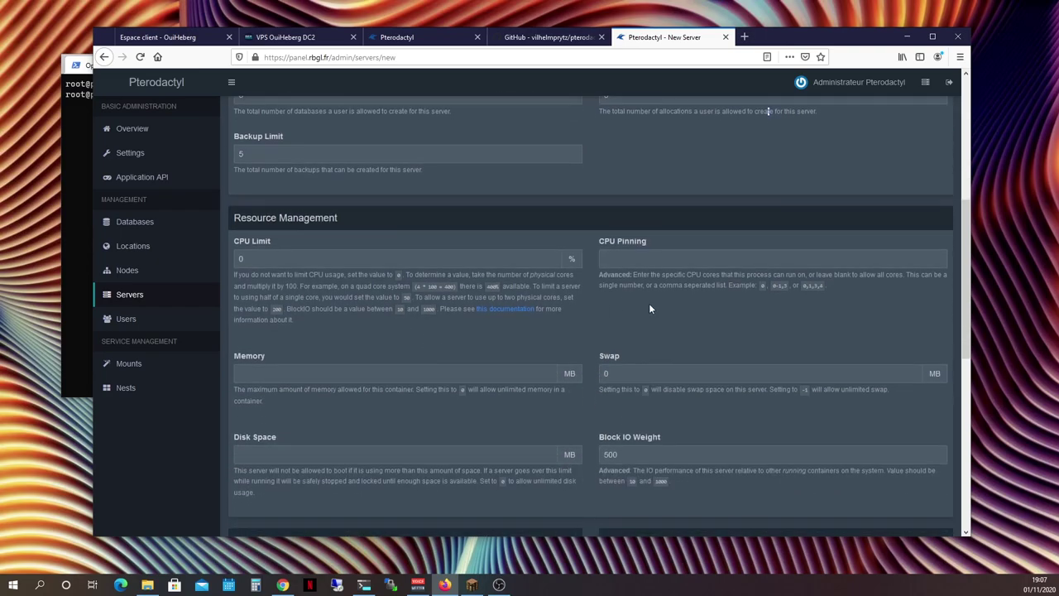
{"action": "scroll", "coordinate": [695, 322], "scroll_direction": "up", "scroll_amount": 1}
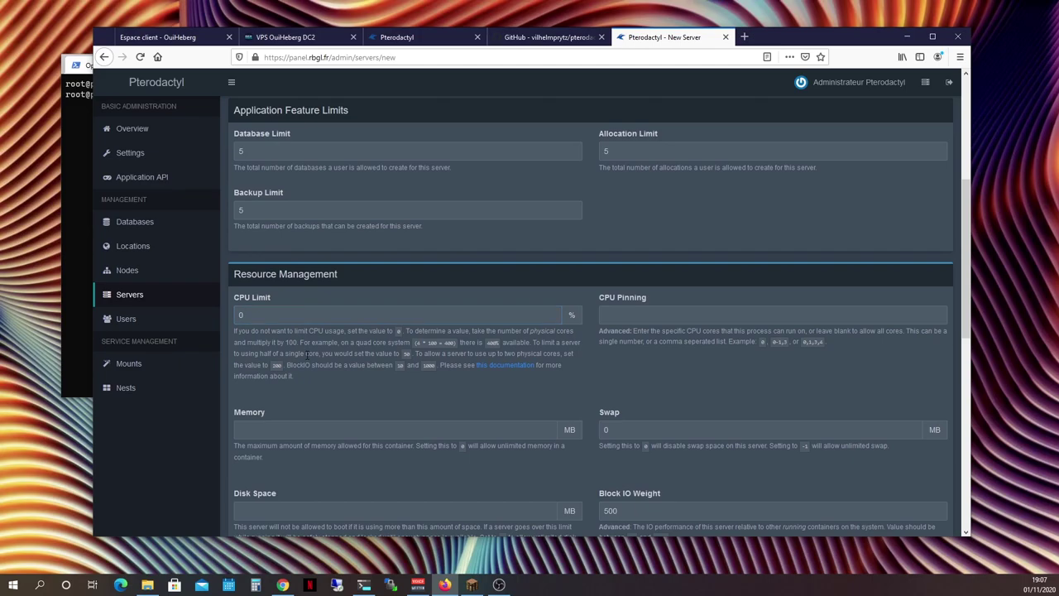
{"action": "scroll", "coordinate": [306, 354], "scroll_direction": "down", "scroll_amount": 1}
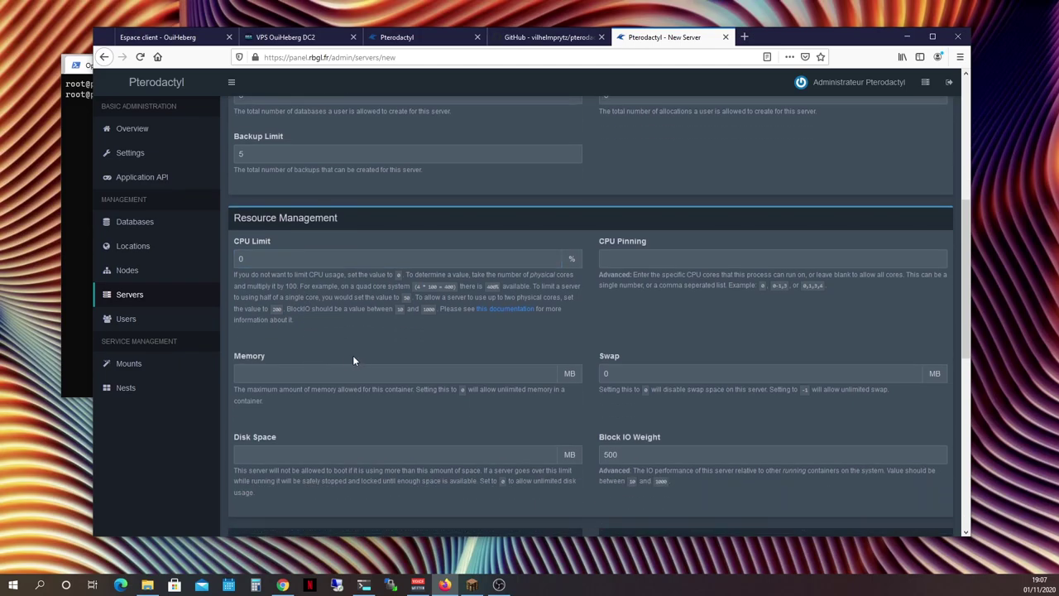
{"action": "scroll", "coordinate": [353, 360], "scroll_direction": "down", "scroll_amount": 2}
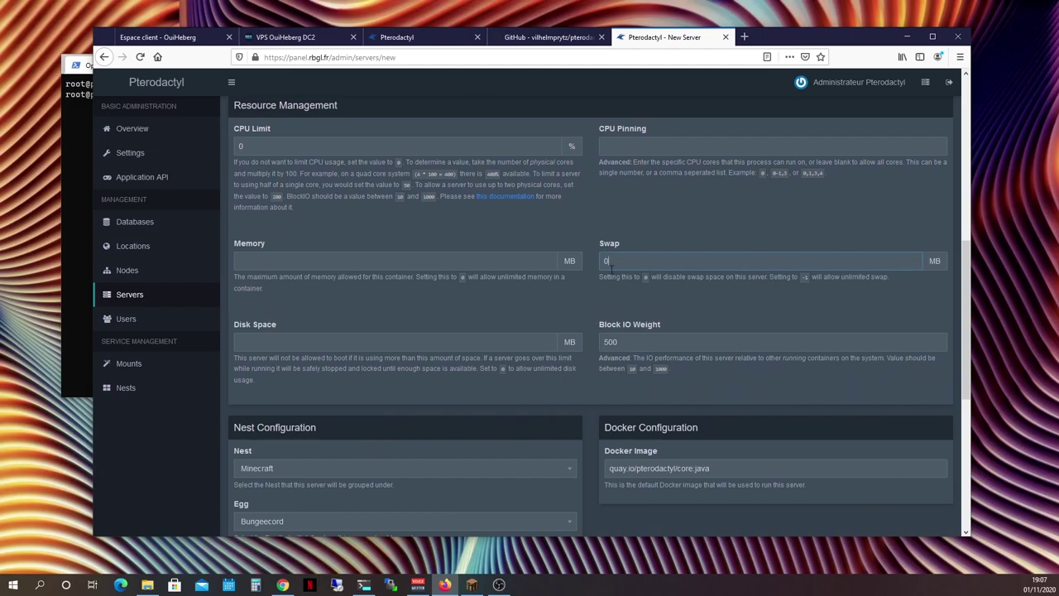
{"action": "key", "text": "BackSpace"}
{"action": "type", "text": "-1"}
{"action": "left_click", "coordinate": [404, 339]}
{"action": "type", "text": "16384"}
{"action": "scroll", "coordinate": [357, 322], "scroll_direction": "down", "scroll_amount": 1}
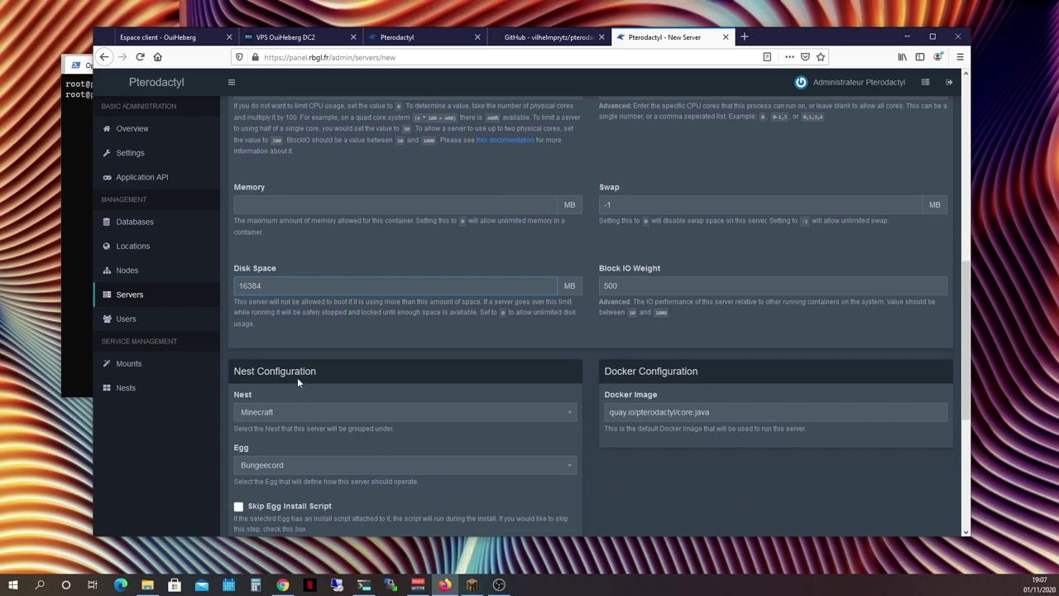
{"action": "left_click", "coordinate": [356, 372]}
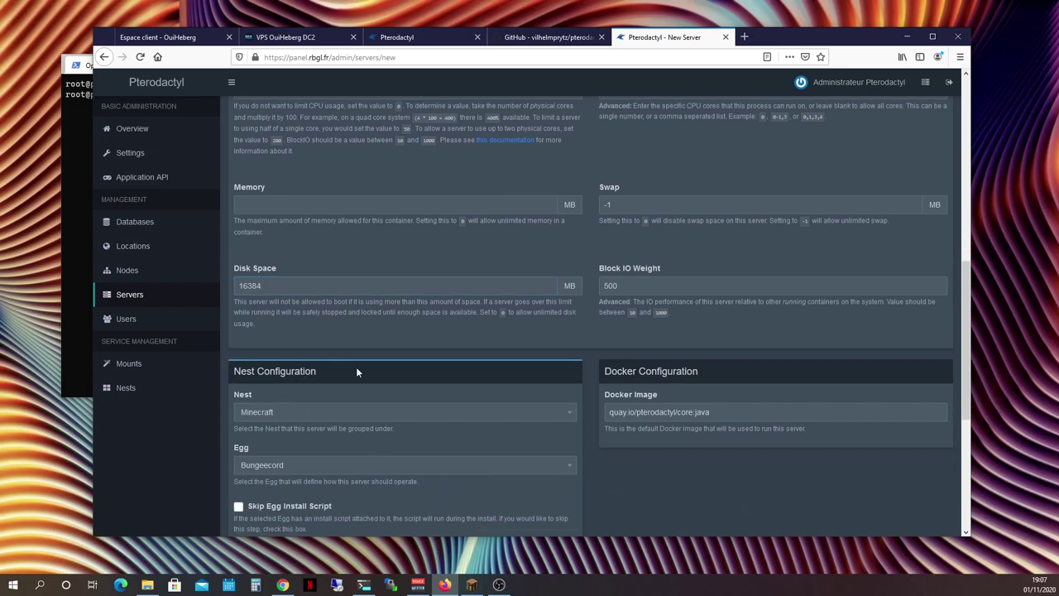
{"action": "scroll", "coordinate": [357, 371], "scroll_direction": "down", "scroll_amount": 2}
Choose the Minecraft nest with the Paper egg
{"action": "left_click", "coordinate": [292, 300]}
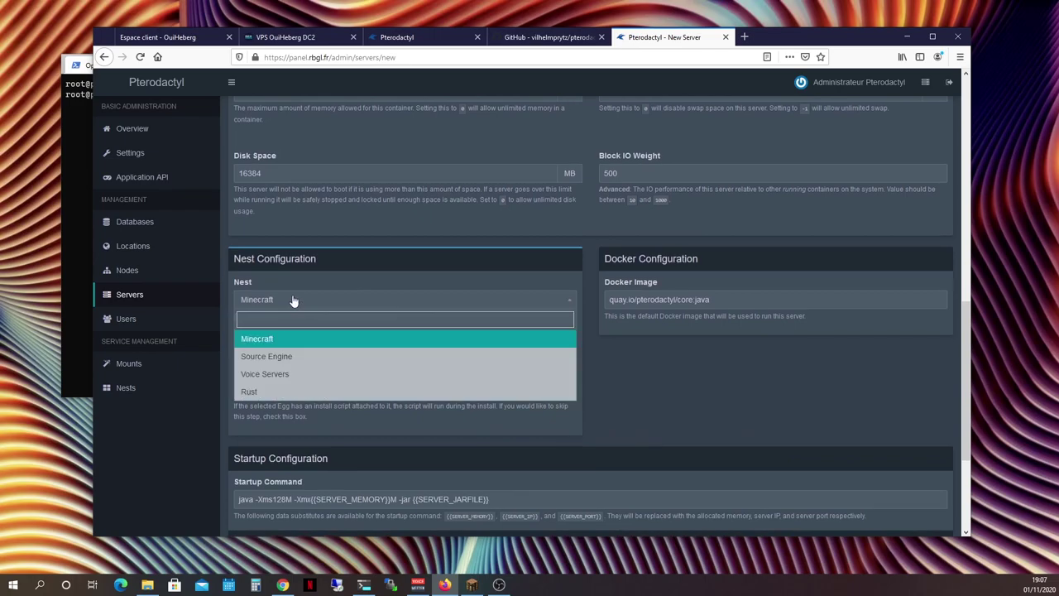
{"action": "left_click", "coordinate": [294, 302]}
{"action": "left_click", "coordinate": [299, 354]}
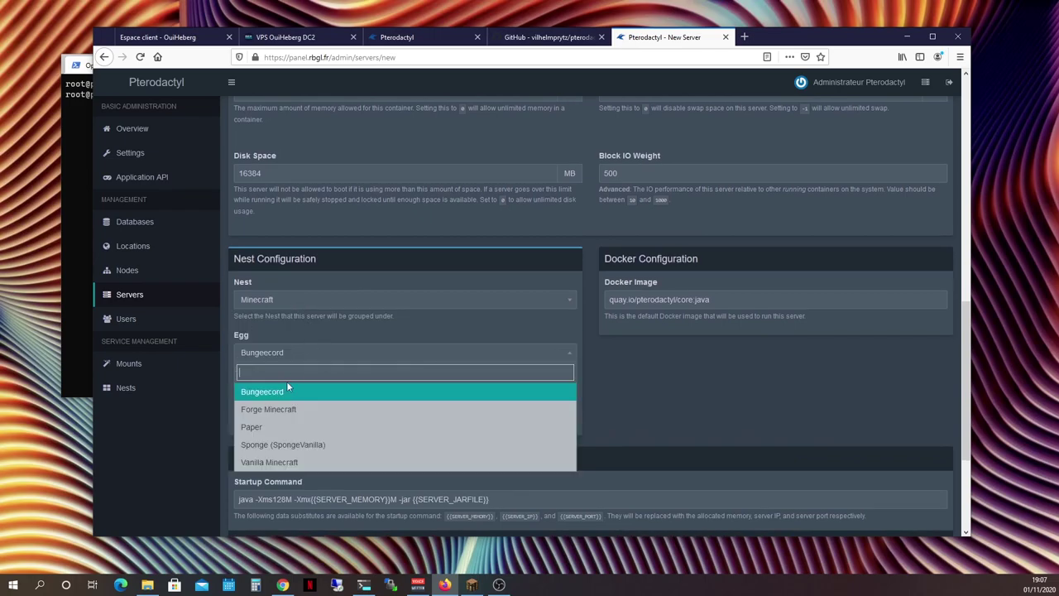
{"action": "left_click", "coordinate": [274, 428]}
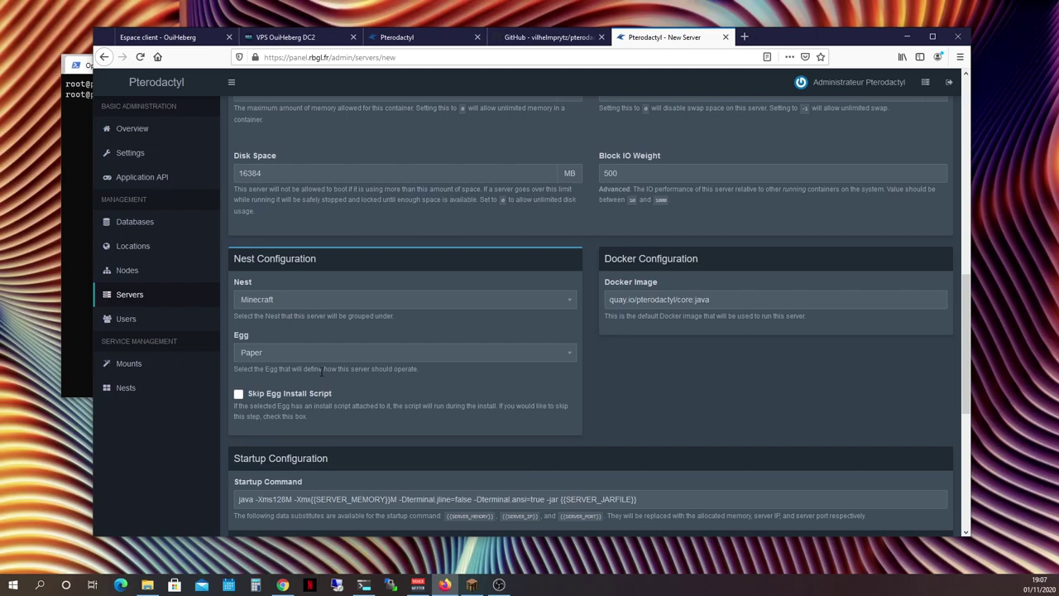
Leave Minecraft Version at latest and submit; creation fails because memory is missing
{"action": "scroll", "coordinate": [322, 374], "scroll_direction": "down", "scroll_amount": 1}
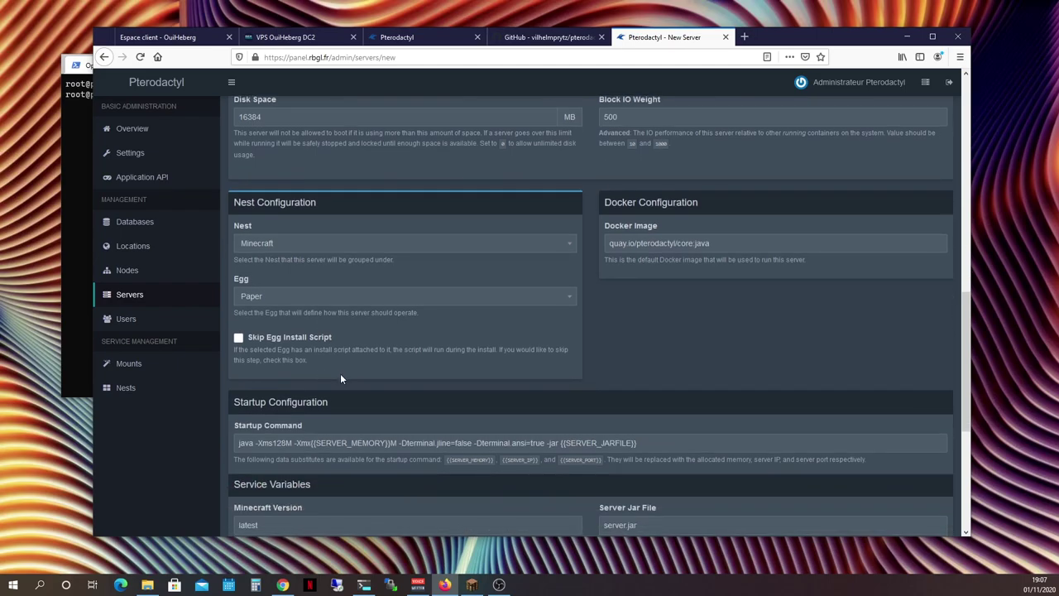
{"action": "scroll", "coordinate": [340, 378], "scroll_direction": "down", "scroll_amount": 1}
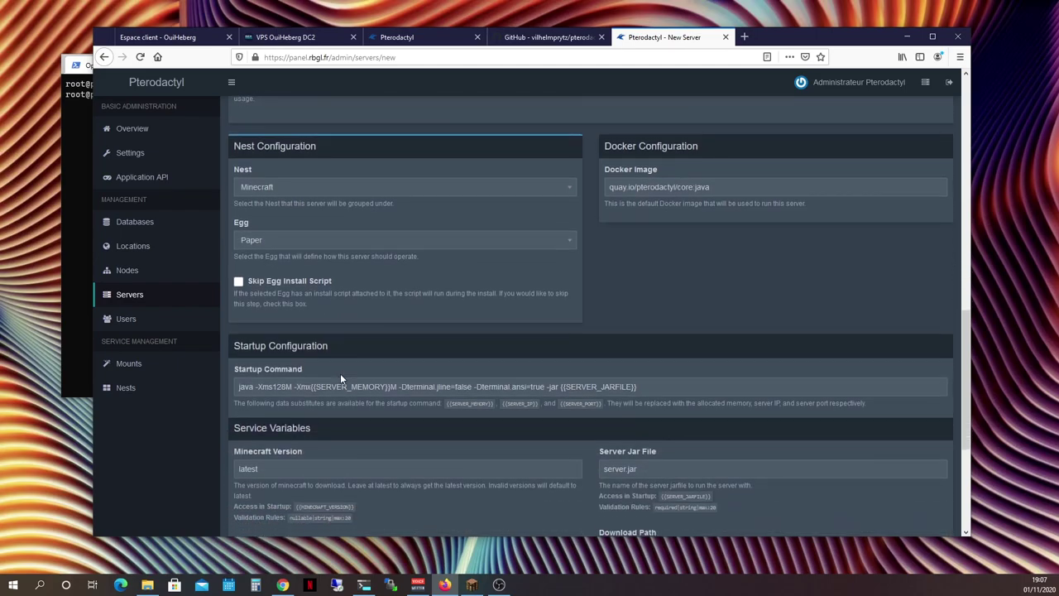
{"action": "scroll", "coordinate": [340, 378], "scroll_direction": "down", "scroll_amount": 1}
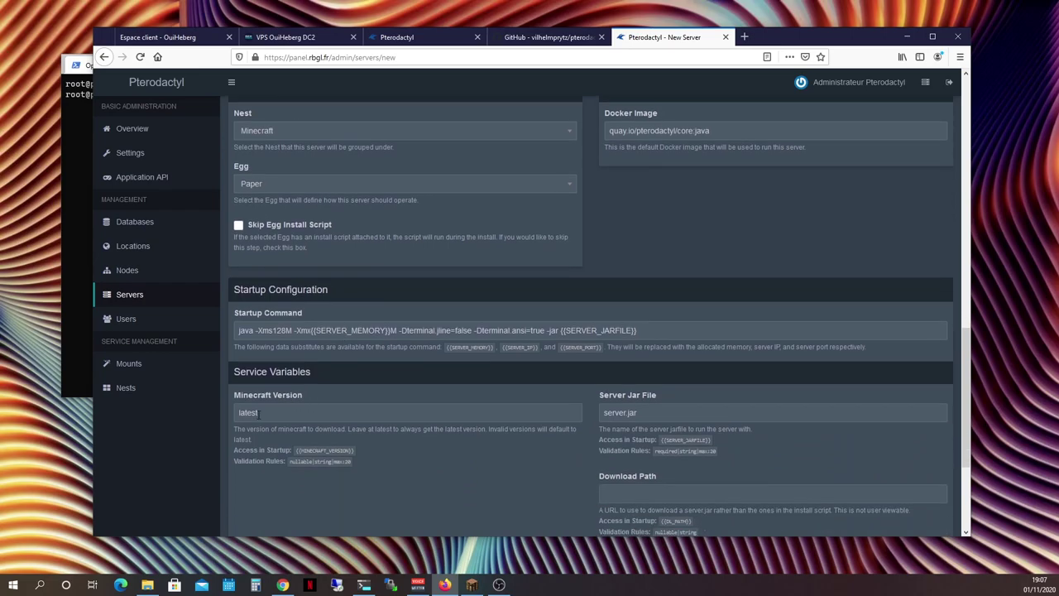
{"action": "left_click_drag", "start_coordinate": [240, 412], "coordinate": [260, 412]}
{"action": "left_click", "coordinate": [273, 413]}
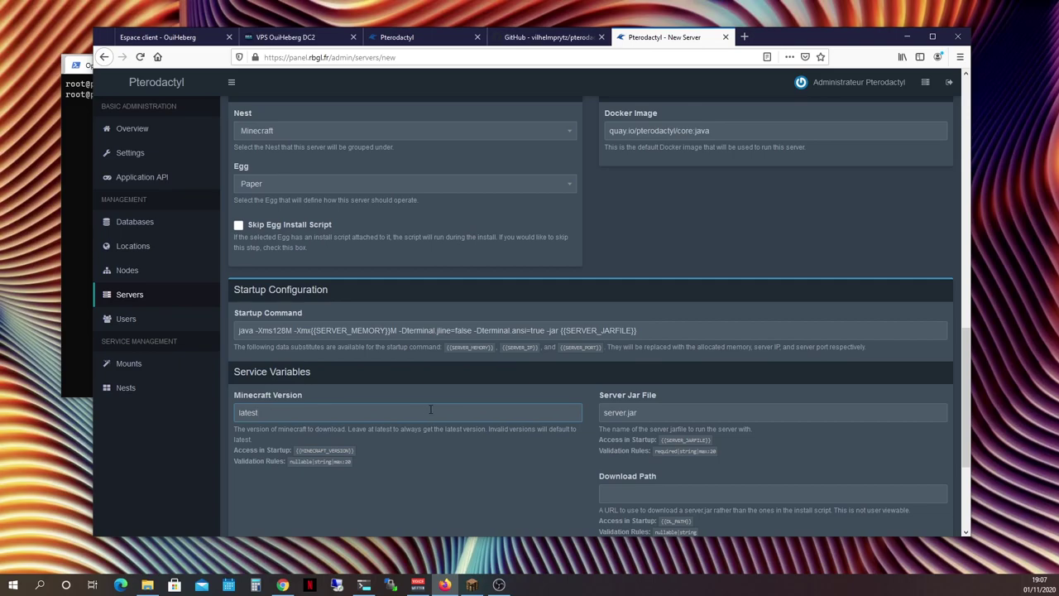
{"action": "scroll", "coordinate": [430, 409], "scroll_direction": "down", "scroll_amount": 3}
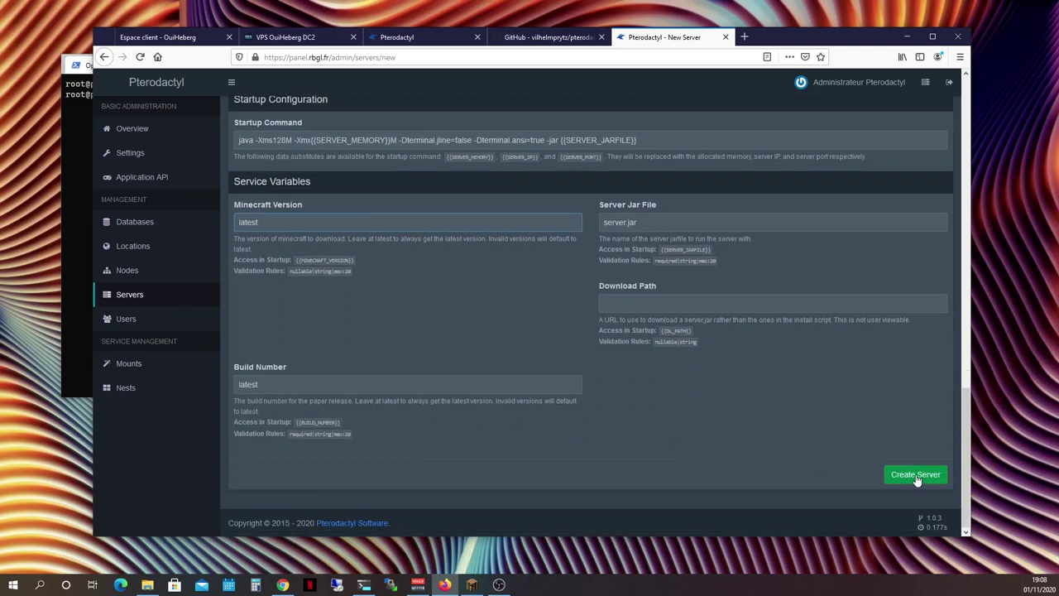
{"action": "left_click", "coordinate": [914, 474]}
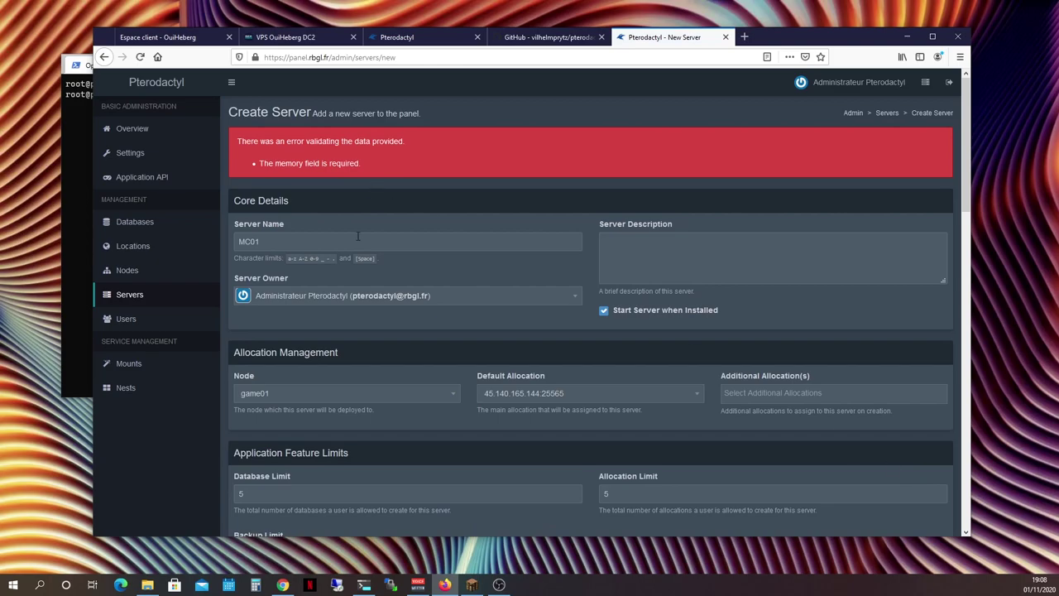
{"action": "scroll", "coordinate": [385, 306], "scroll_direction": "down", "scroll_amount": 3}
Enter 8192 MB memory, create MC01, and open its server page in a new tab
{"action": "scroll", "coordinate": [346, 386], "scroll_direction": "up", "scroll_amount": 4}
{"action": "scroll", "coordinate": [346, 386], "scroll_direction": "down", "scroll_amount": 4}
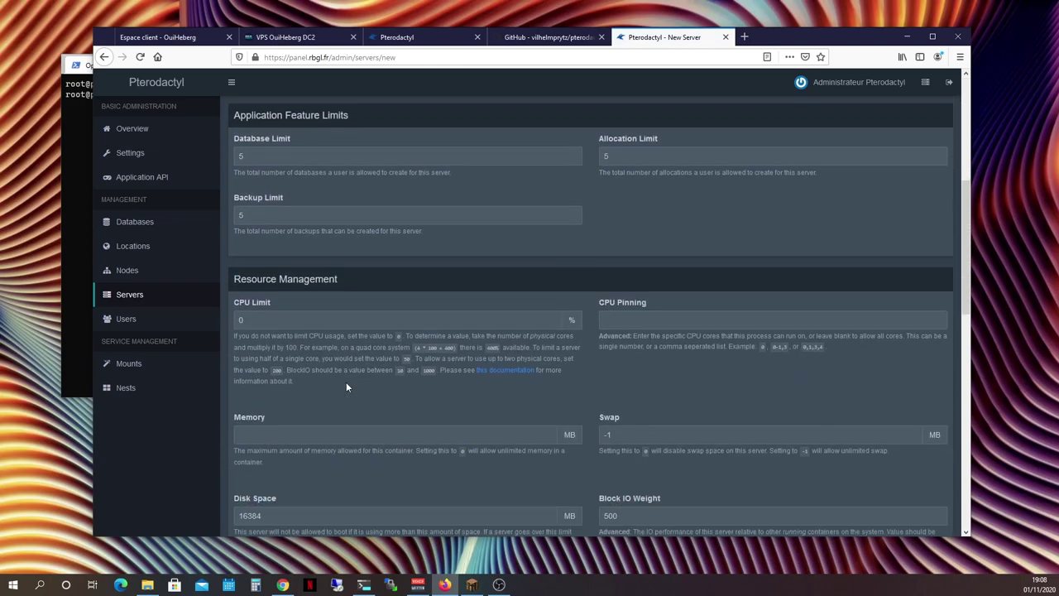
{"action": "left_click", "coordinate": [304, 433]}
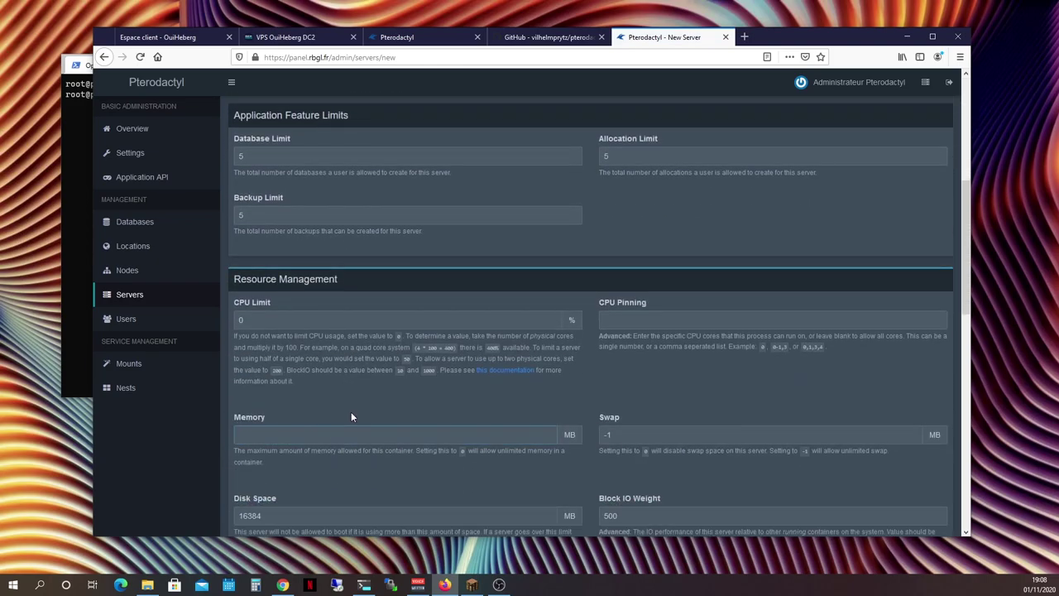
{"action": "scroll", "coordinate": [351, 416], "scroll_direction": "down", "scroll_amount": 1}
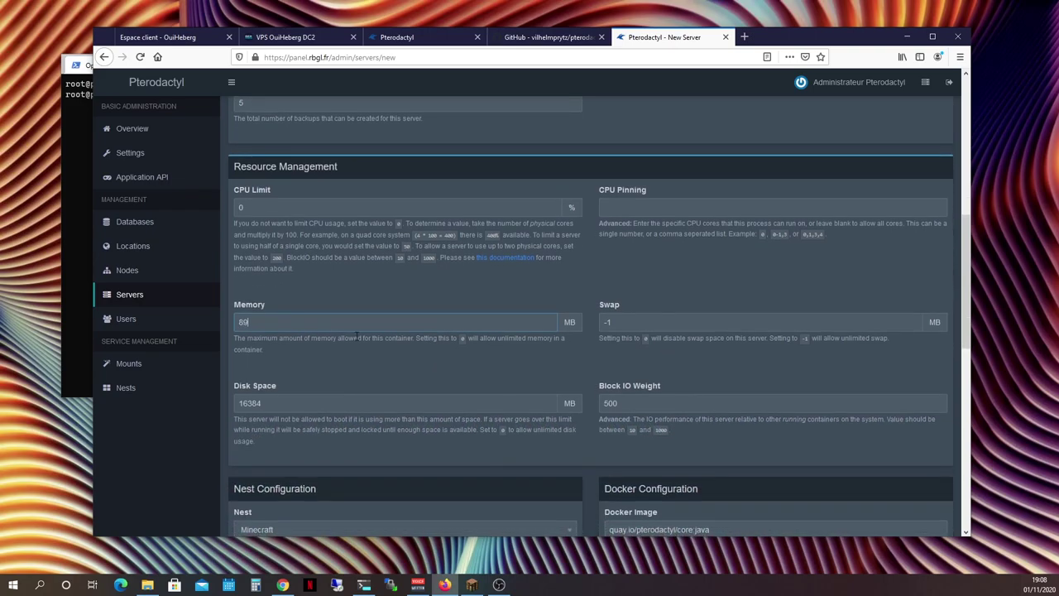
{"action": "type", "text": "89"}
{"action": "key", "text": "BackSpace"}
{"action": "type", "text": "19"}
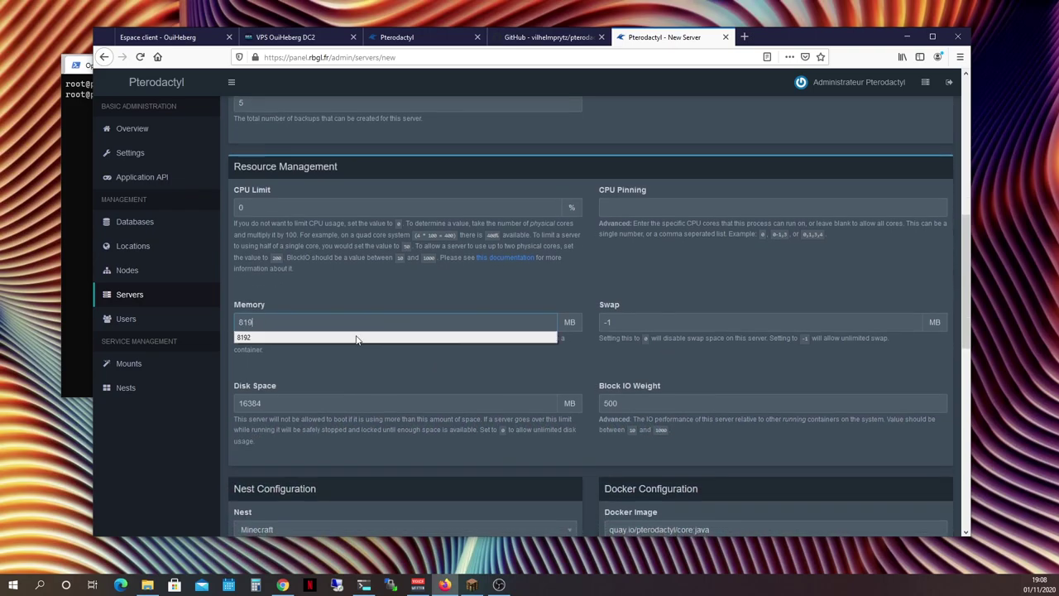
{"action": "type", "text": "2"}
{"action": "left_click", "coordinate": [353, 336]}
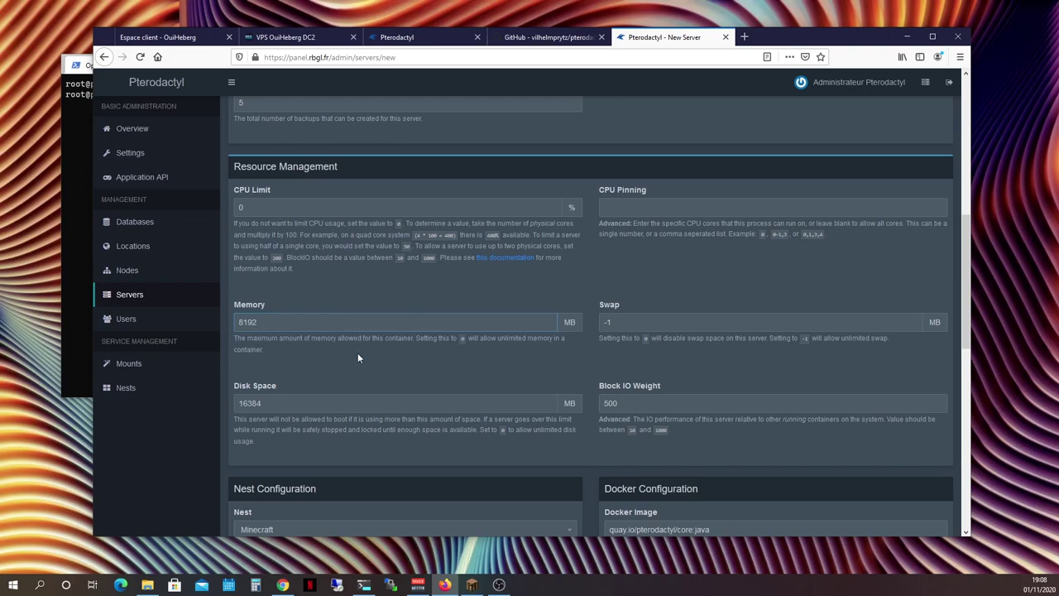
{"action": "scroll", "coordinate": [357, 352], "scroll_direction": "down", "scroll_amount": 6}
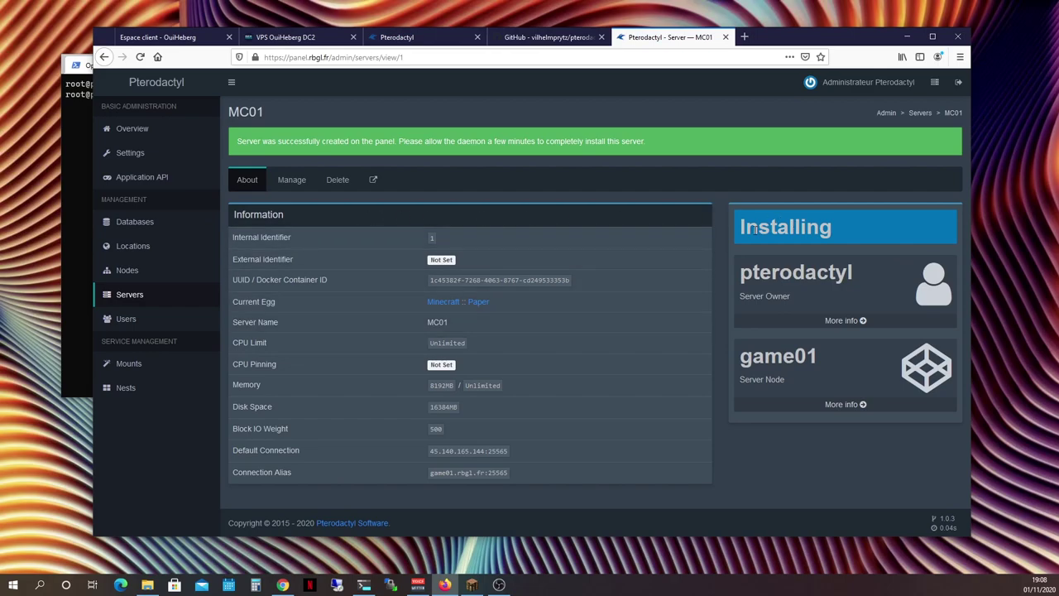
{"action": "left_click", "coordinate": [373, 181]}
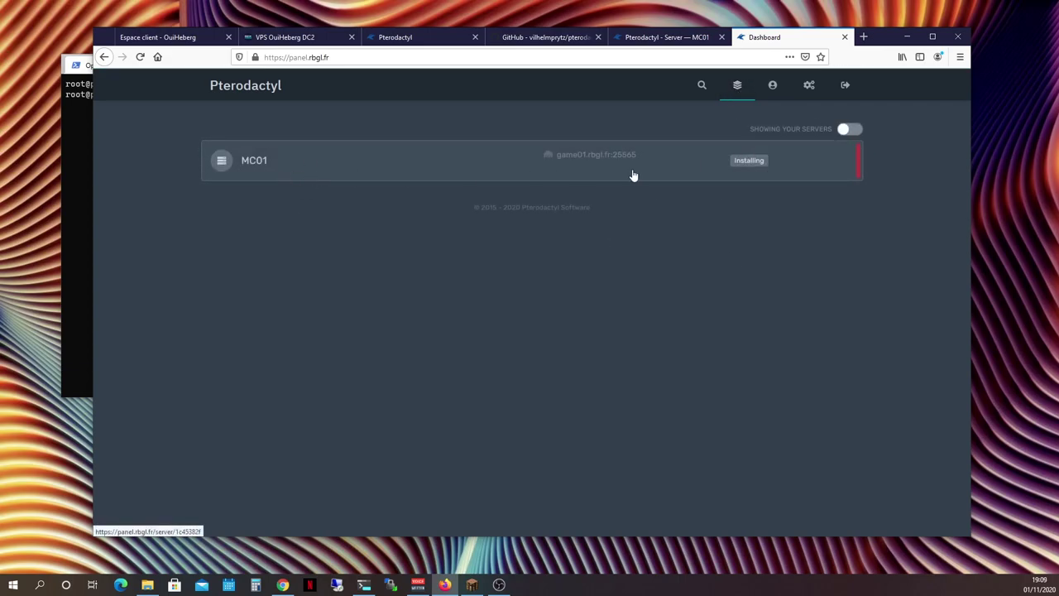
Open MC01's console after install and start it; it stops because the EULA isn't accepted
{"action": "left_click", "coordinate": [784, 168]}
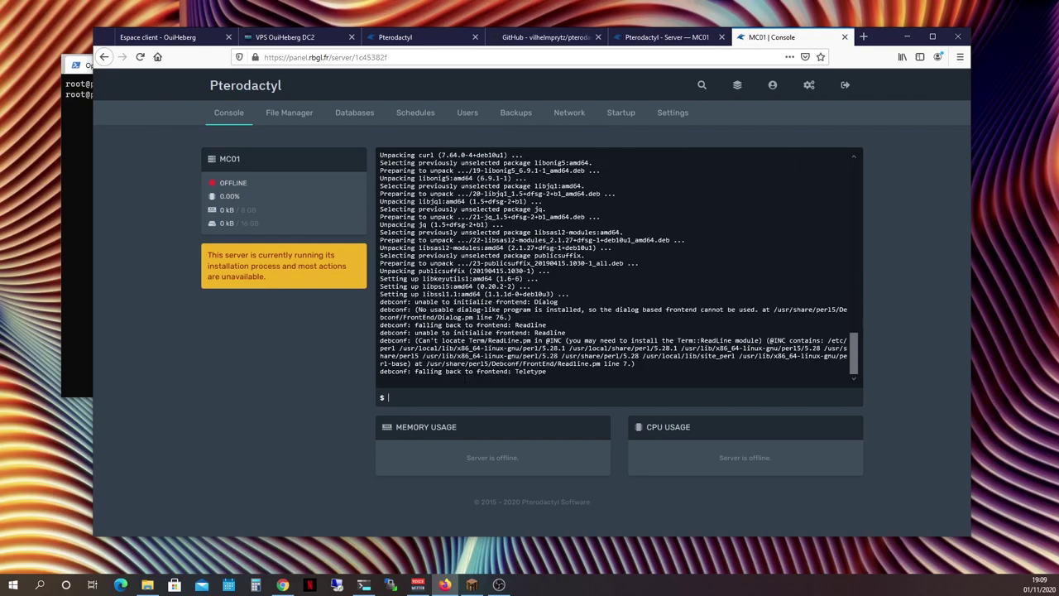
{"action": "left_click", "coordinate": [459, 396]}
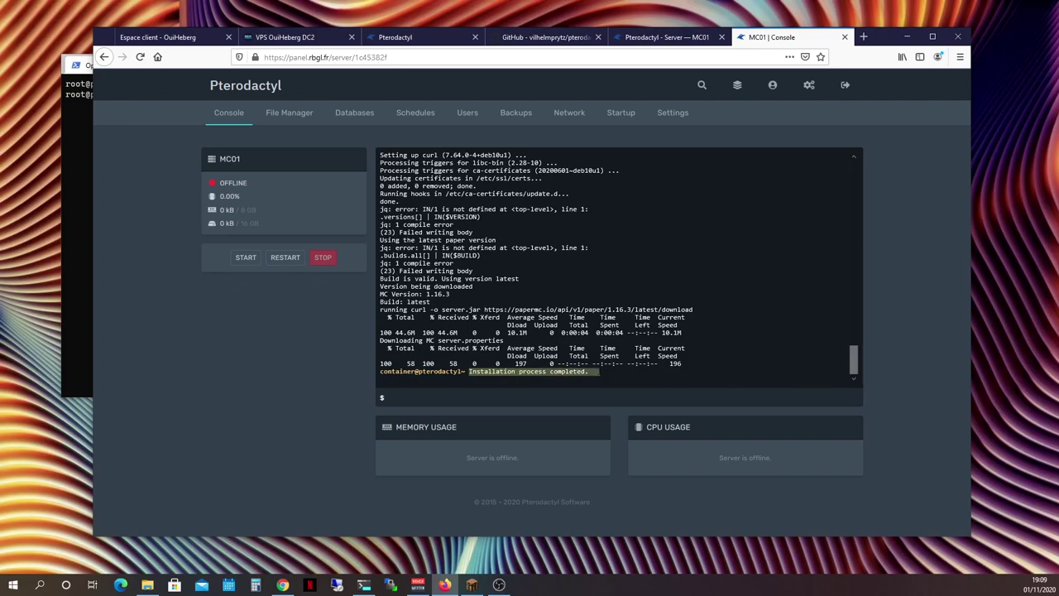
{"action": "left_click", "coordinate": [243, 262]}
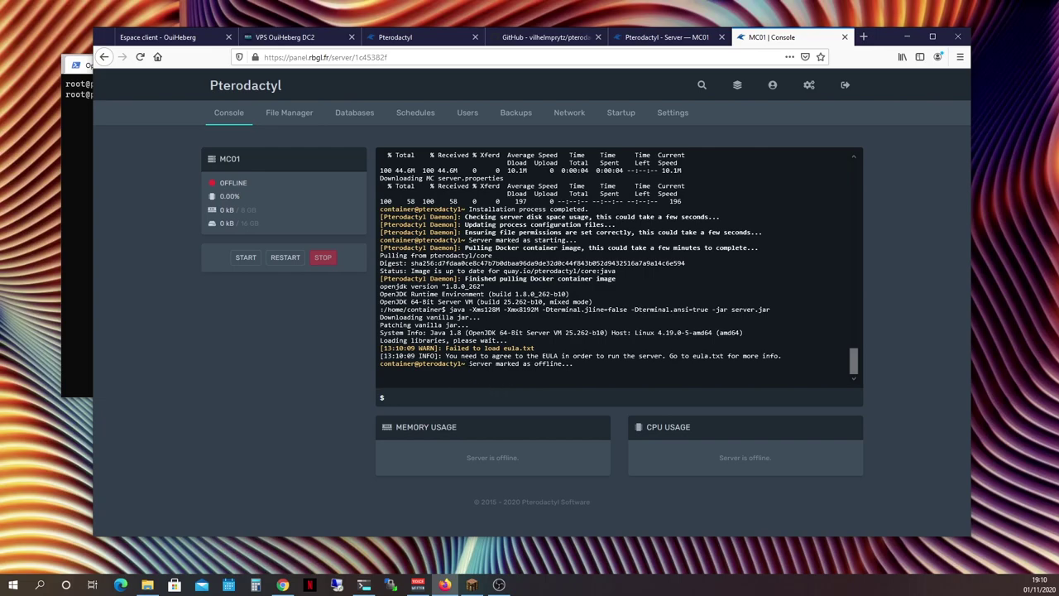
{"action": "left_click_drag", "start_coordinate": [468, 363], "coordinate": [574, 363]}
{"action": "left_click", "coordinate": [574, 363]}
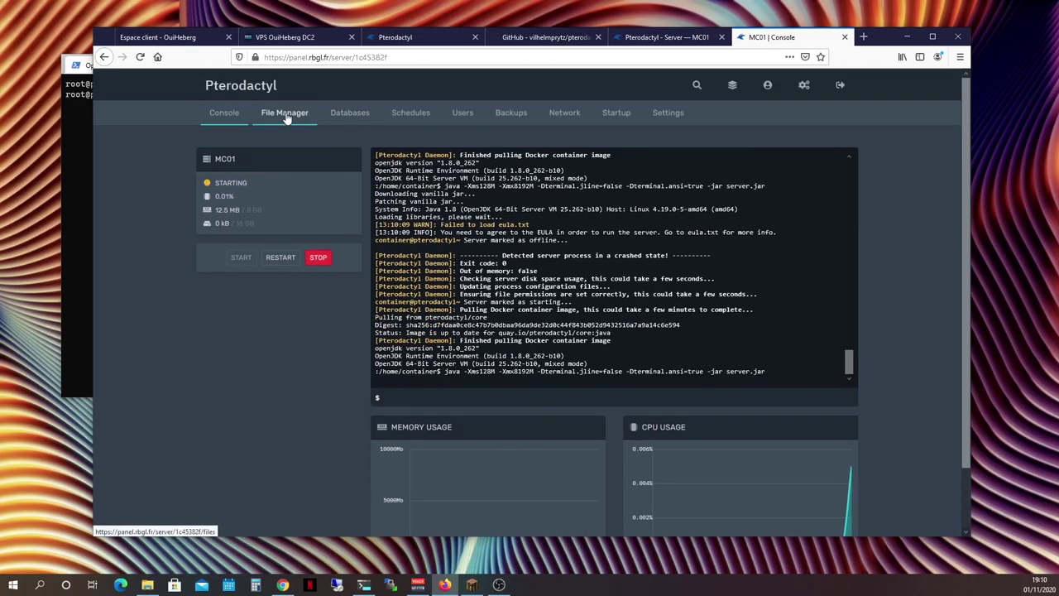
Change eula=false to eula=true in eula.txt and save it
{"action": "left_click", "coordinate": [280, 119]}
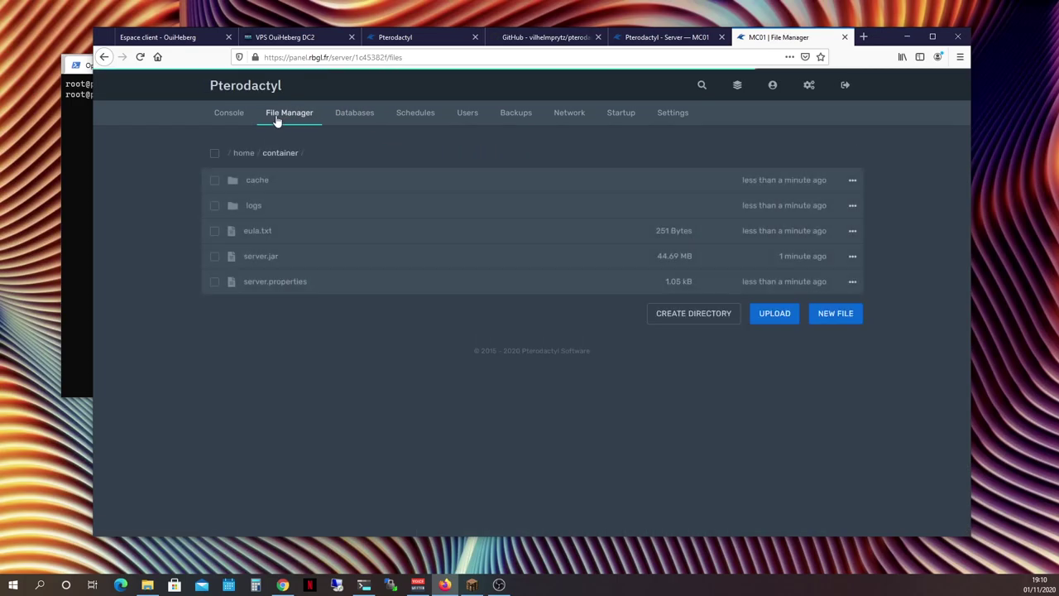
{"action": "left_click", "coordinate": [267, 235]}
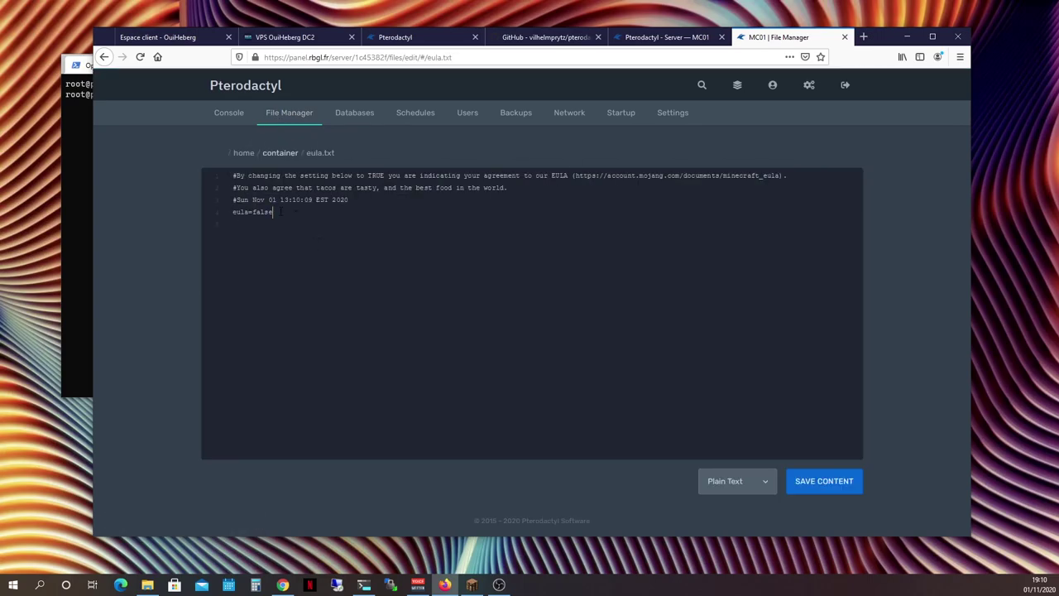
{"action": "left_click_drag", "start_coordinate": [281, 212], "coordinate": [256, 212]}
{"action": "type", "text": "tru"}
{"action": "left_click", "coordinate": [837, 489]}
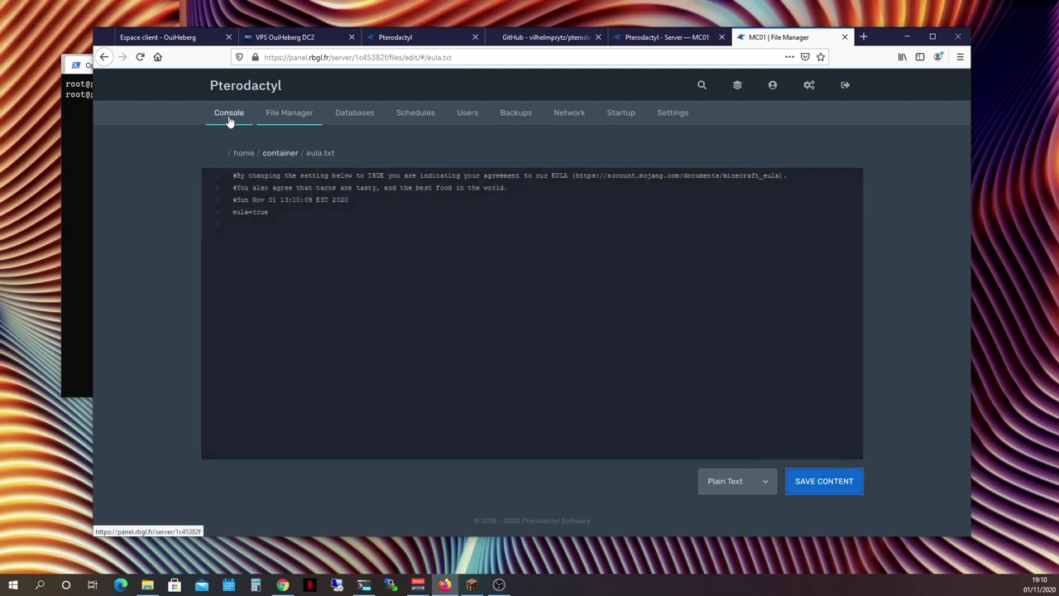
Start MC01 from the console until the log reports Done
{"action": "left_click", "coordinate": [229, 121]}
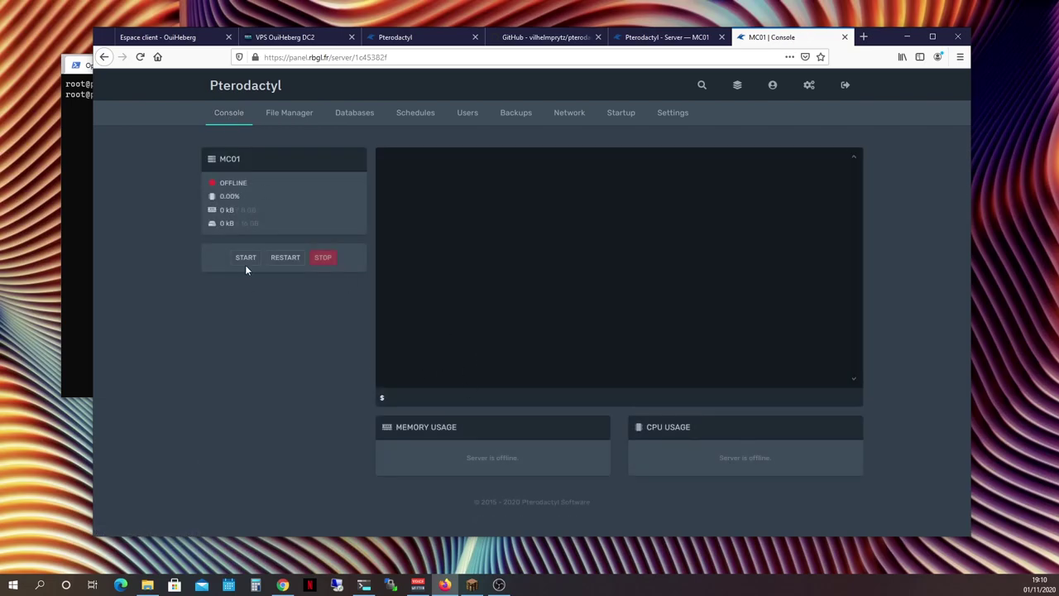
{"action": "left_click", "coordinate": [245, 258]}
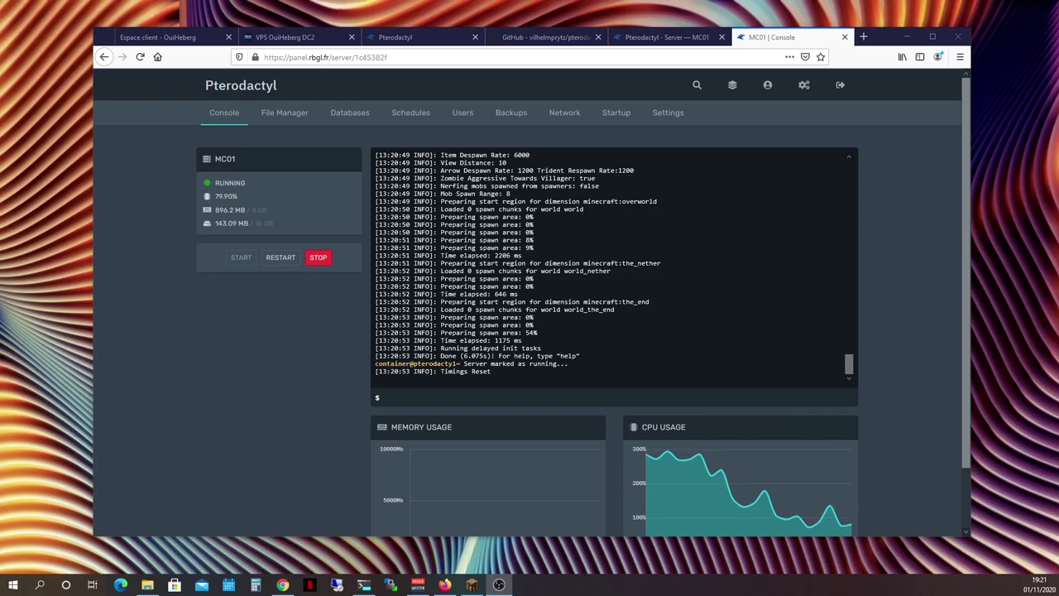
{"action": "left_click_drag", "start_coordinate": [440, 355], "coordinate": [492, 356]}
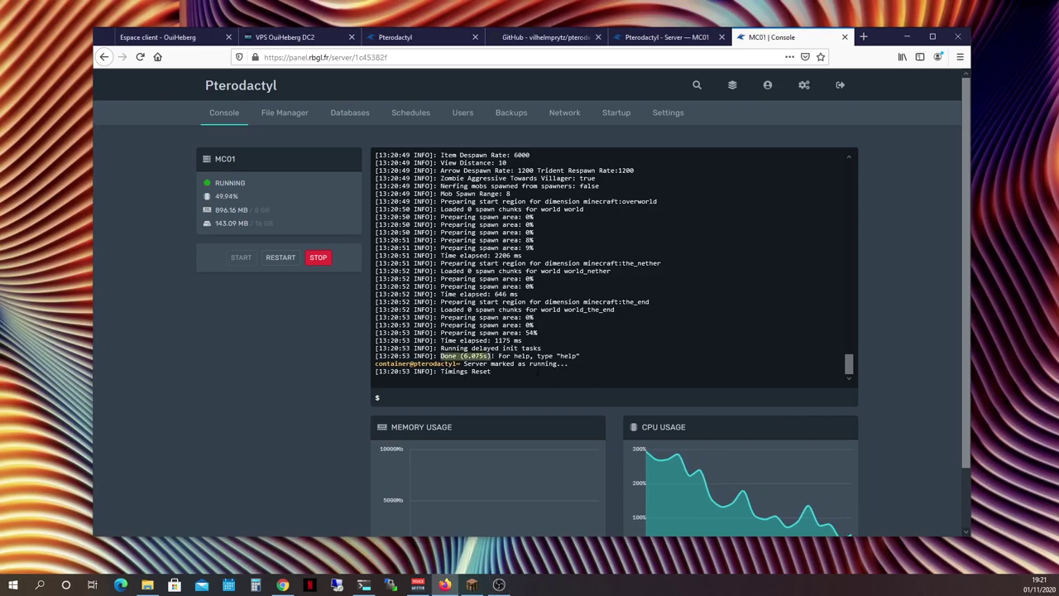
{"action": "left_click", "coordinate": [471, 585]}
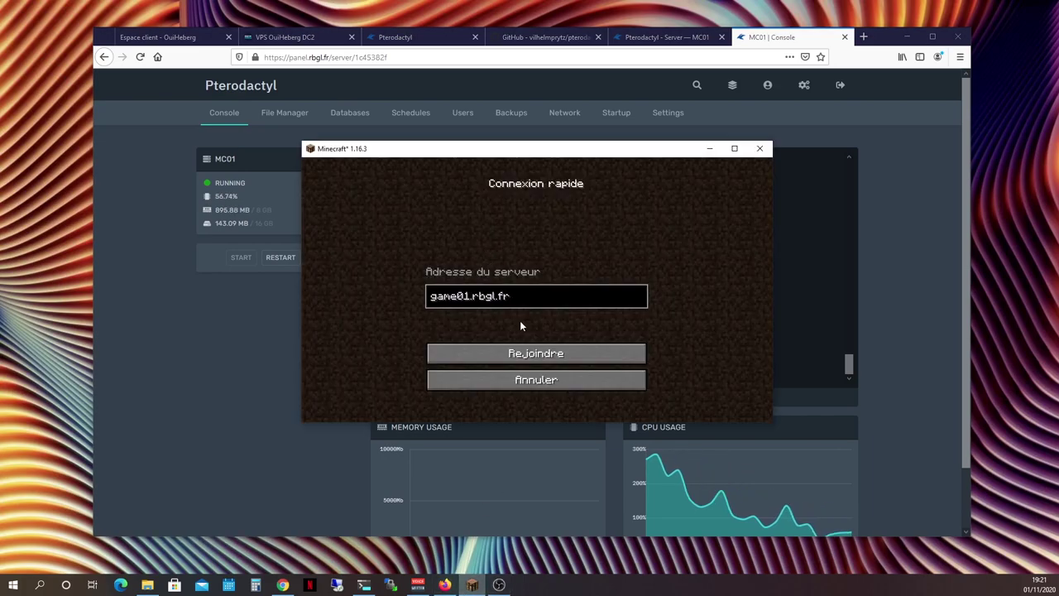
Maximize Minecraft, join game01.rbgl.fr, look around the spawn, then pause
{"action": "double_click", "coordinate": [532, 150]}
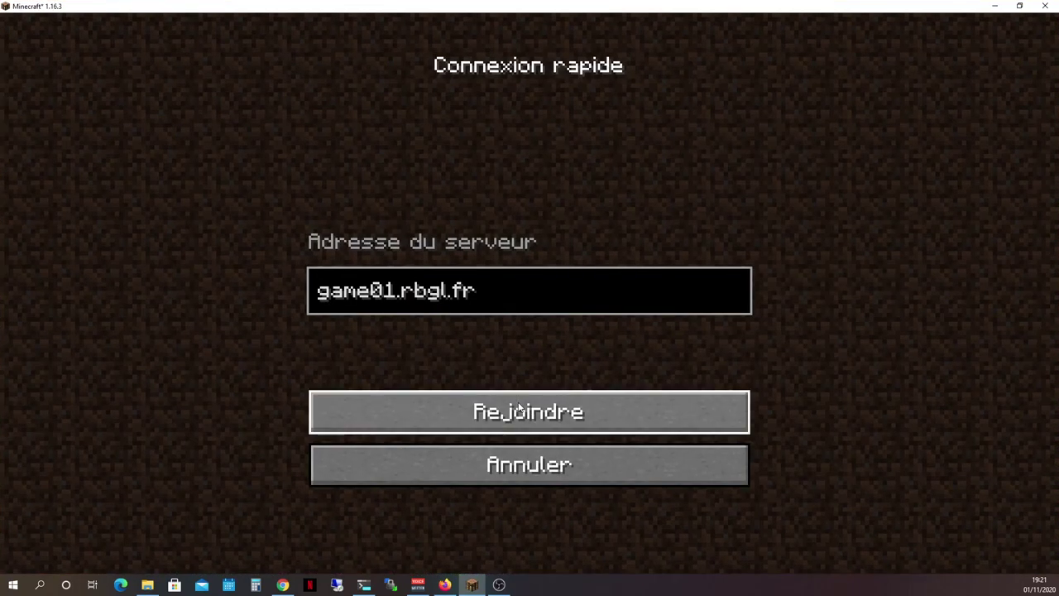
{"action": "left_click", "coordinate": [519, 397]}
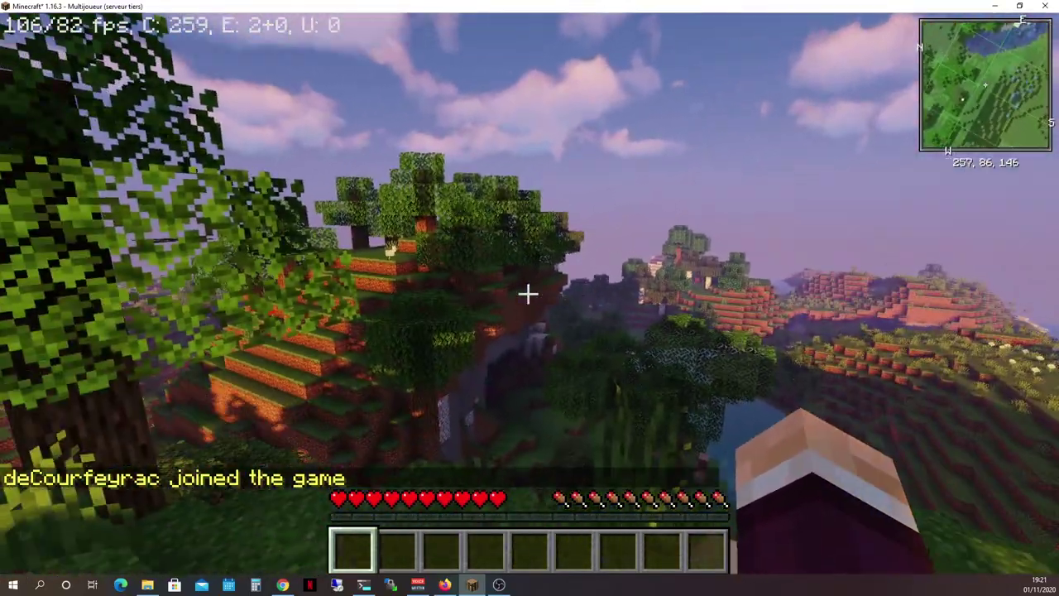
{"action": "key", "text": "w"}
{"action": "key", "text": "w"}
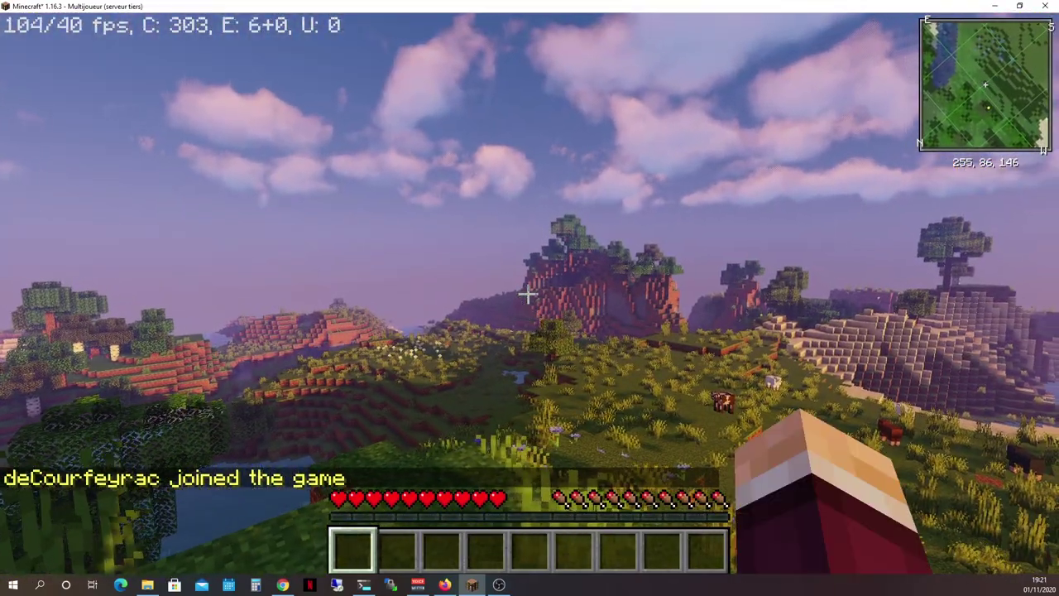
{"action": "key", "text": "Escape"}
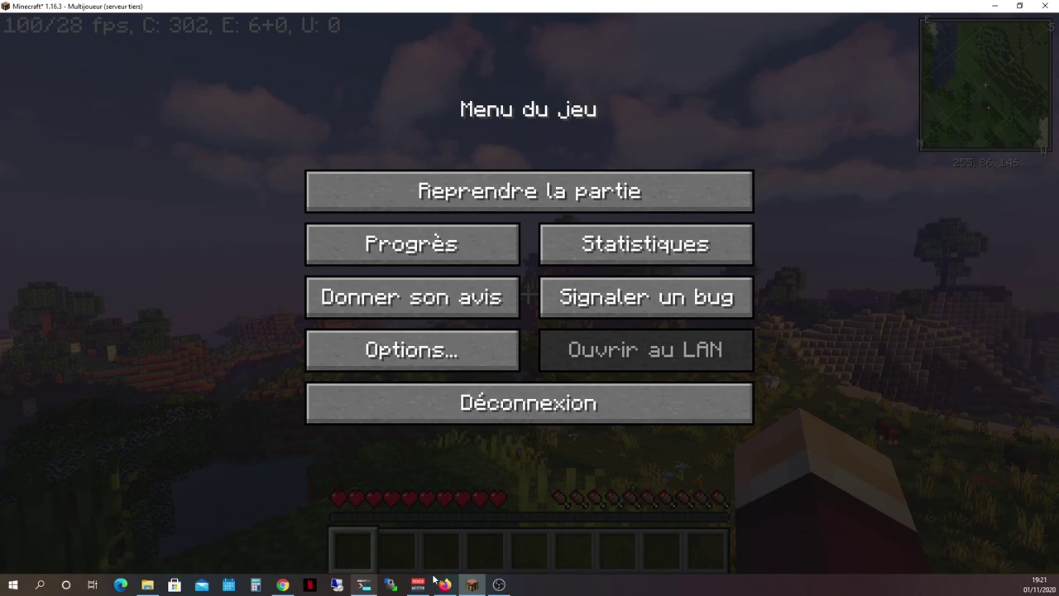
{"action": "left_click", "coordinate": [449, 585]}
Run op with the player's username in MC01's console to grant operator rights
{"action": "left_click", "coordinate": [411, 398]}
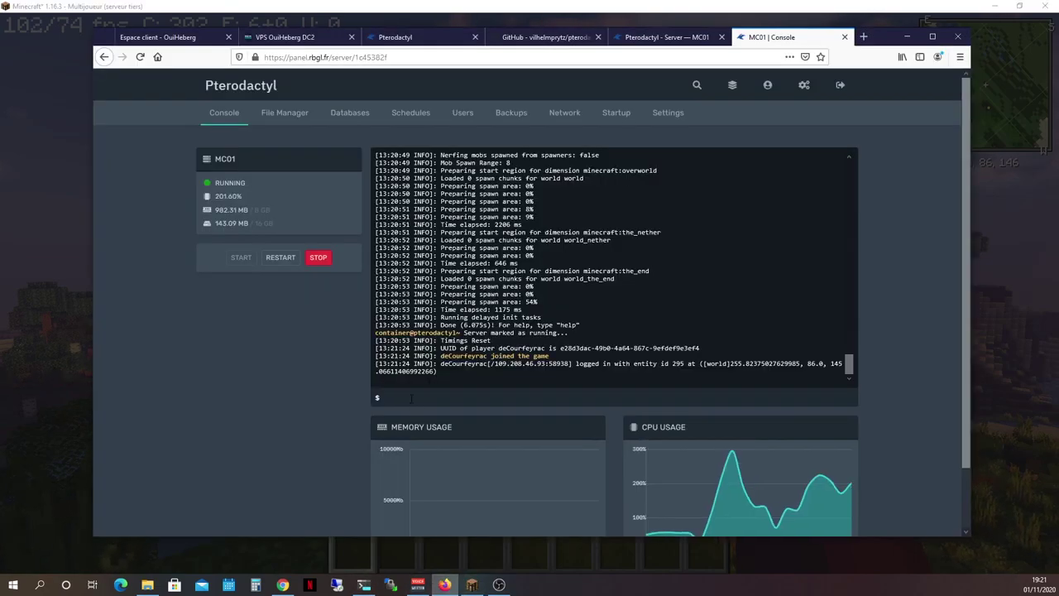
{"action": "type", "text": "op deCo"}
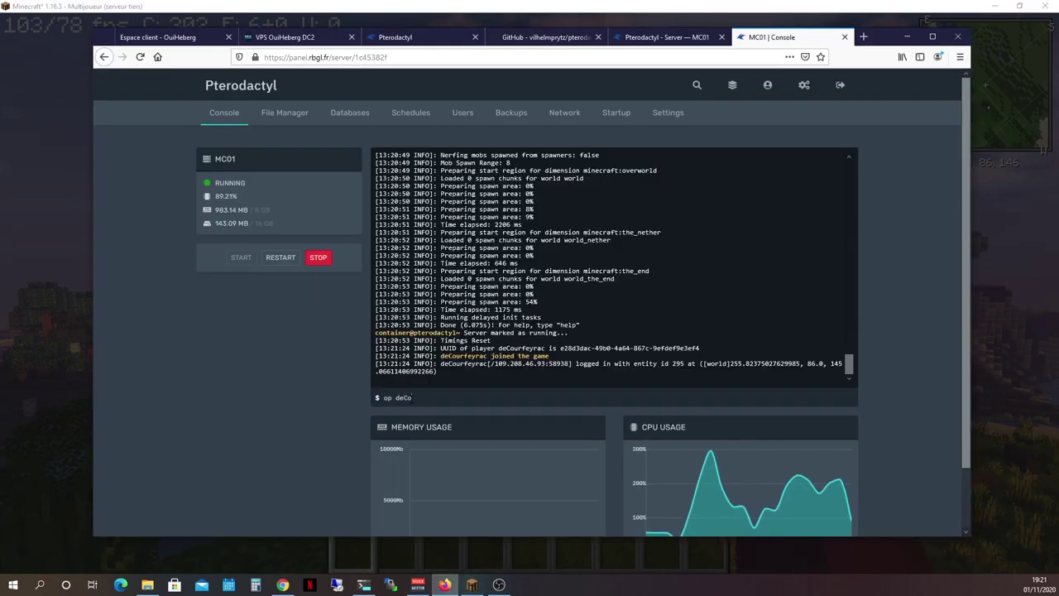
{"action": "type", "text": "urfe"}
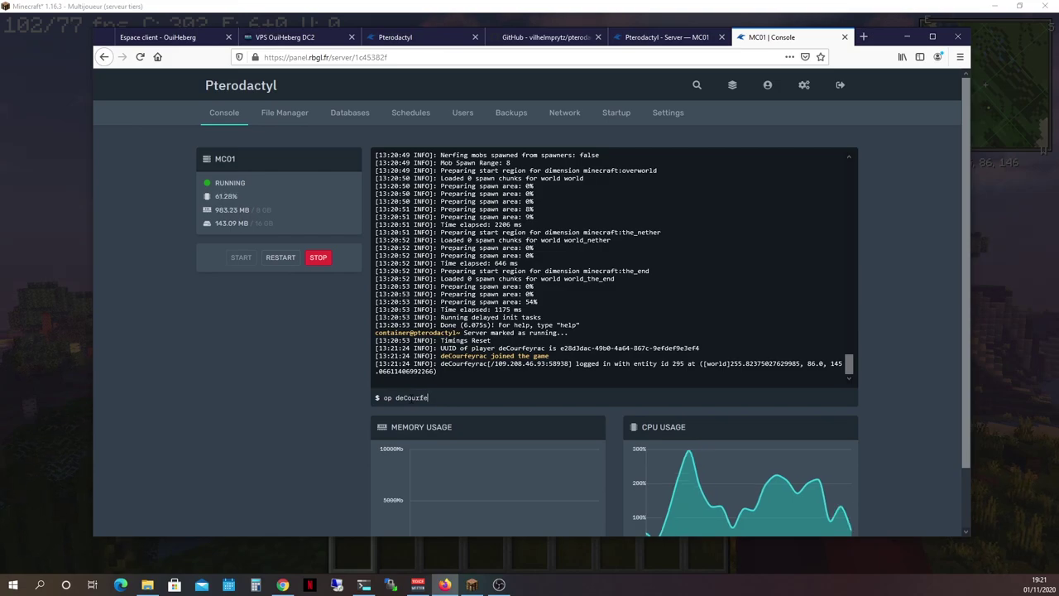
{"action": "type", "text": "yrac"}
{"action": "key", "text": "Return"}
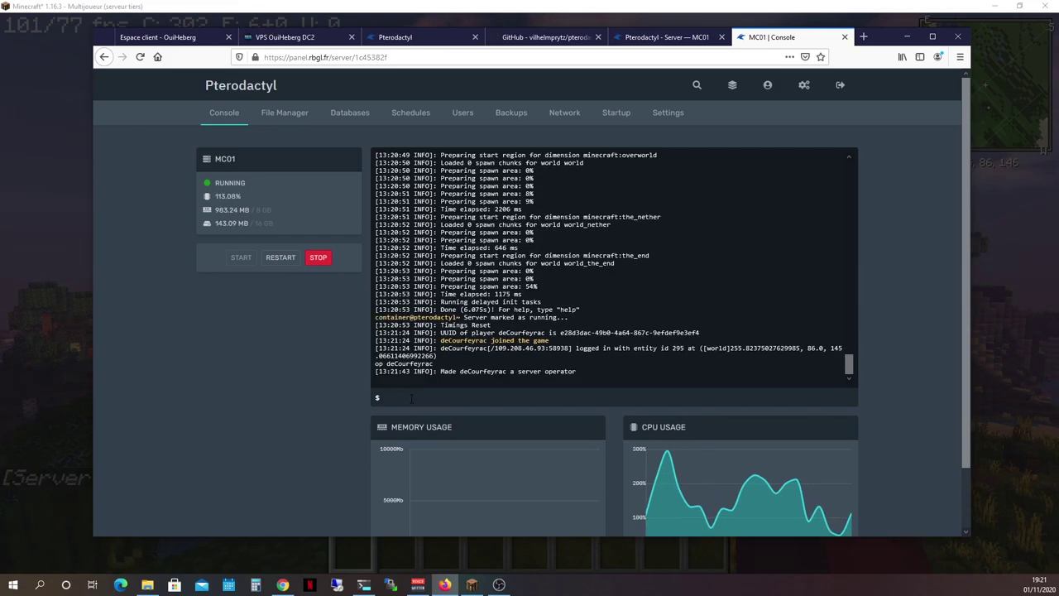
{"action": "key", "text": "alt+Tab"}
Resume the game, run /gamemode creative, and fly over the landscape
{"action": "left_click", "coordinate": [520, 205]}
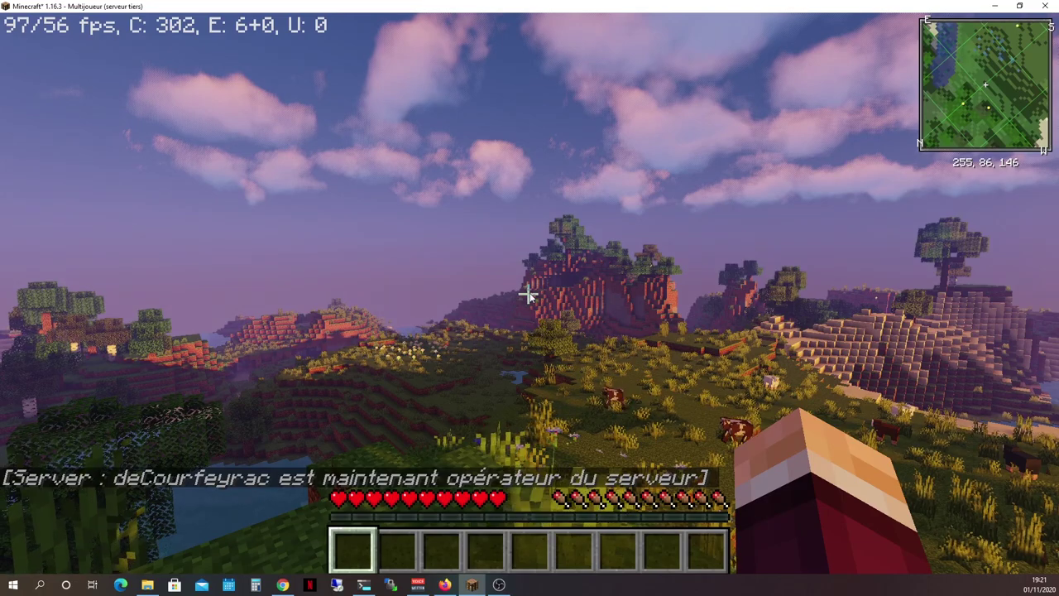
{"action": "type", "text": "/gam"}
{"action": "key", "text": "Tab"}
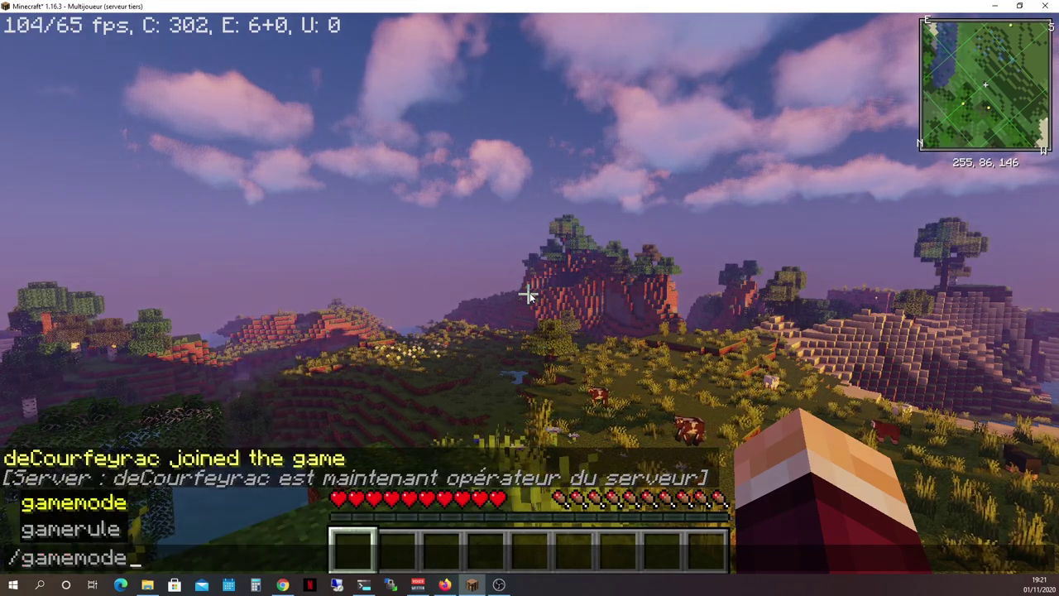
{"action": "type", "text": "creative"}
{"action": "key", "text": "Tab"}
{"action": "key", "text": "Return"}
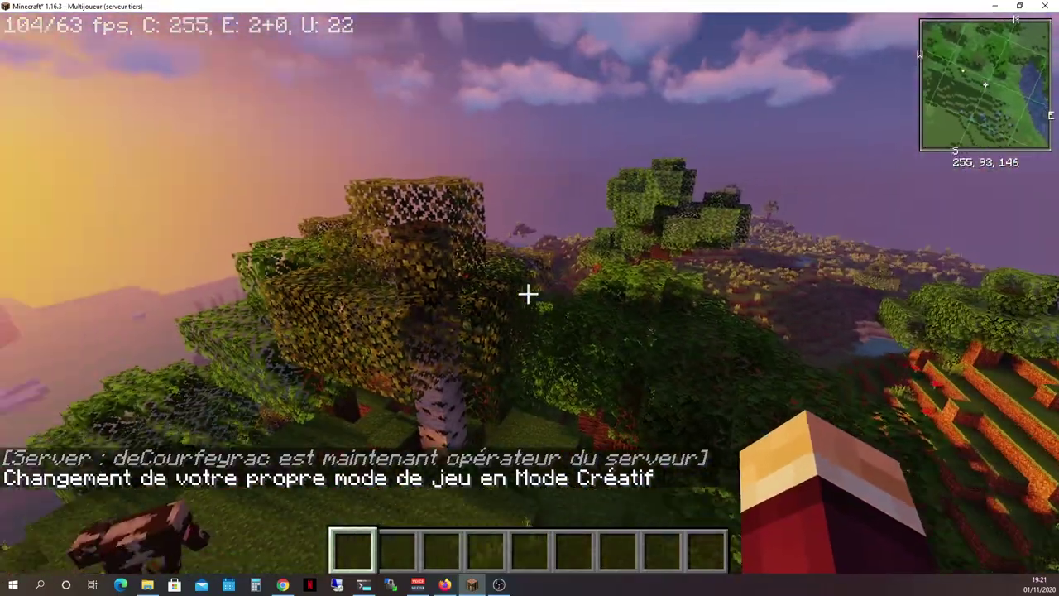
{"action": "key", "text": "w"}
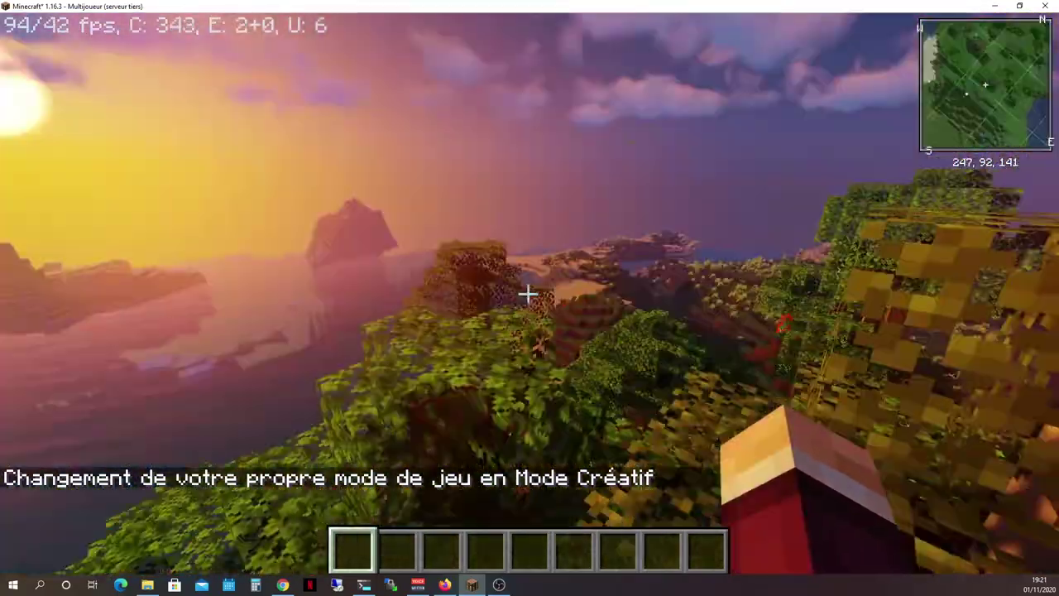